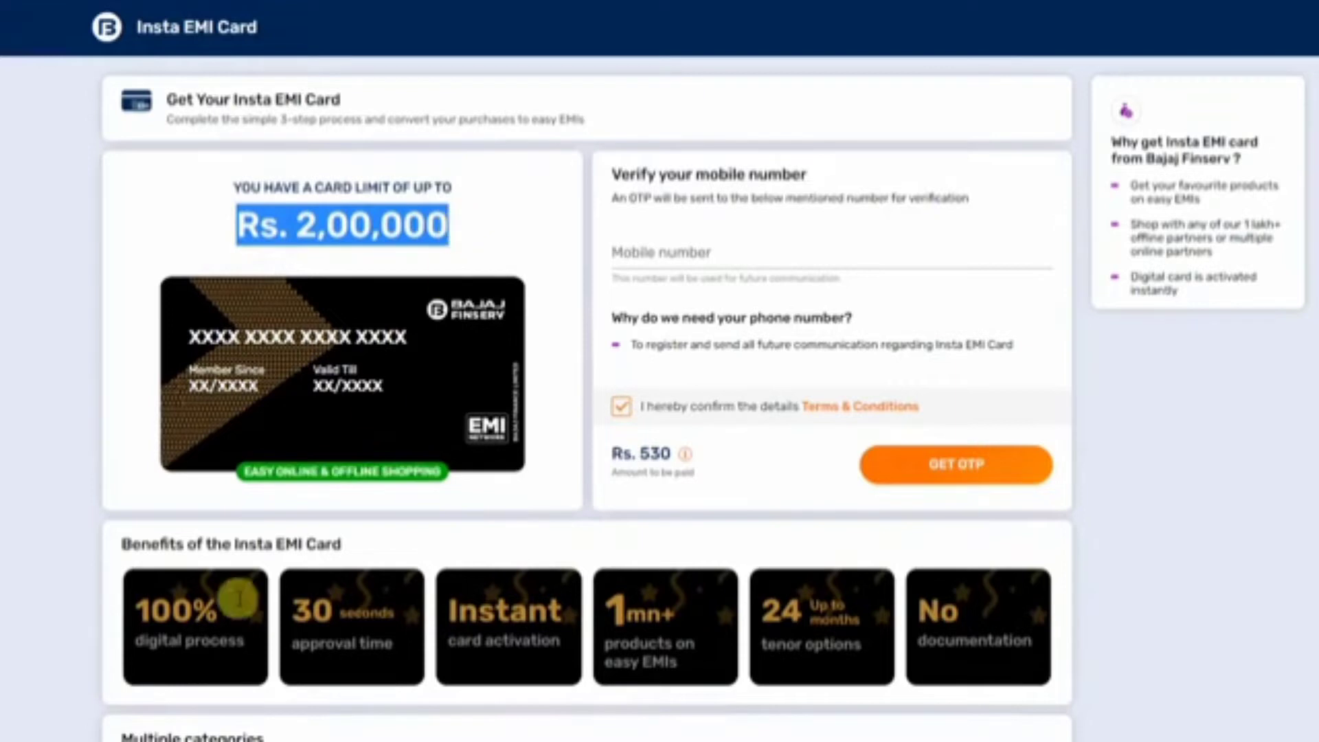
Step: Examine the Insta EMI Card benefits and the product categories it covers
left_click_drag(132, 608, 249, 641)
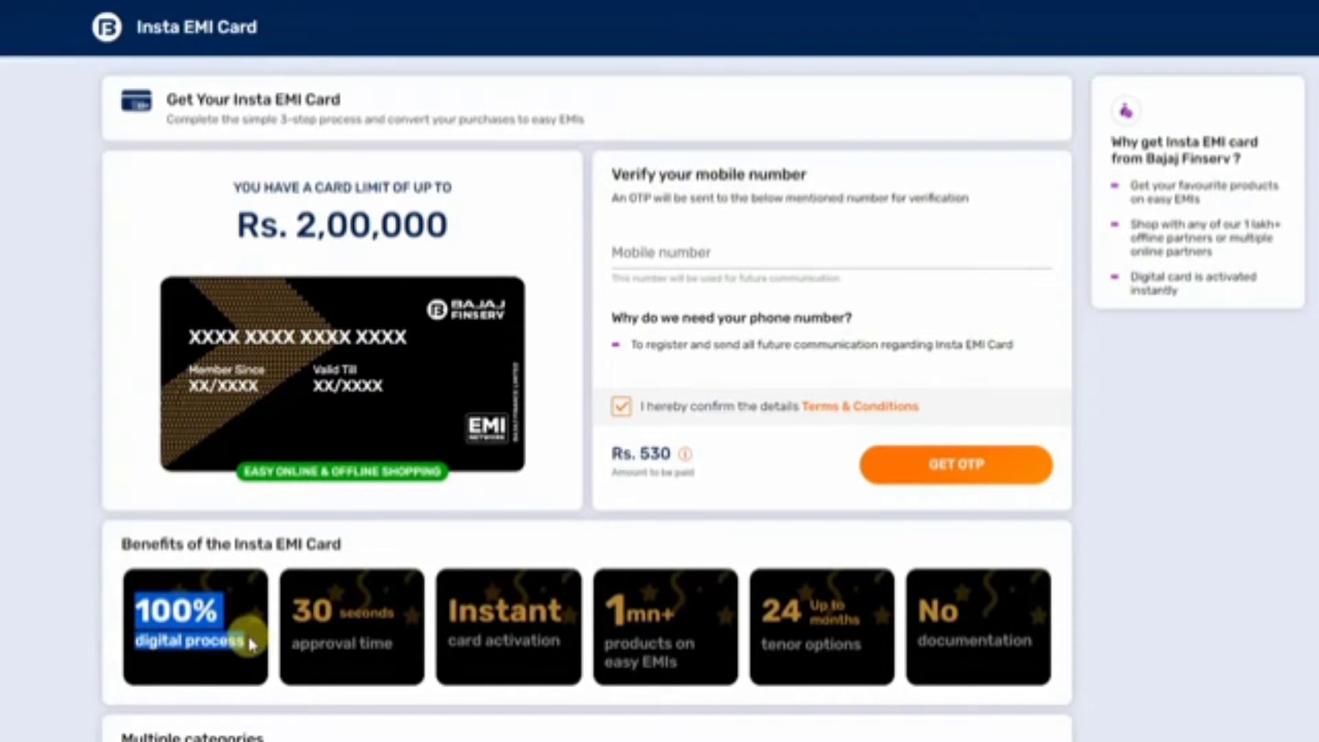
left_click_drag(291, 603, 396, 647)
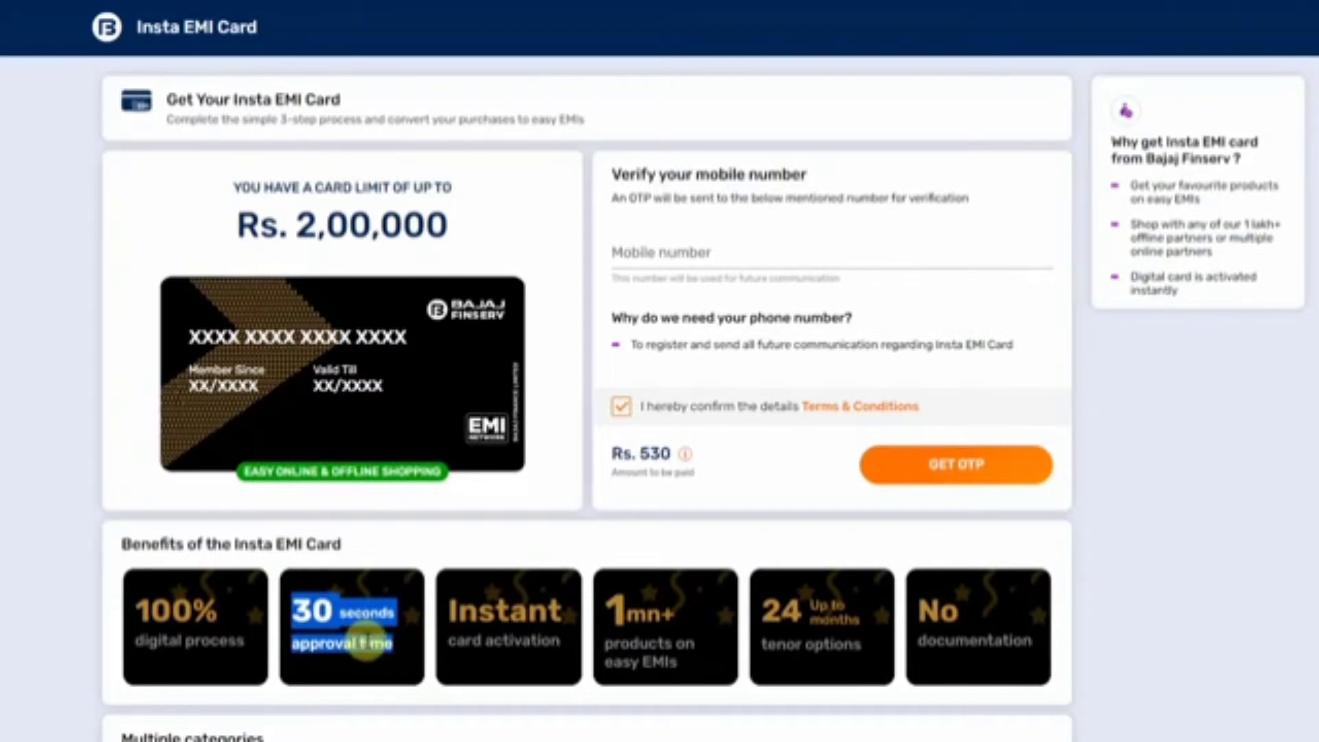
left_click(506, 640)
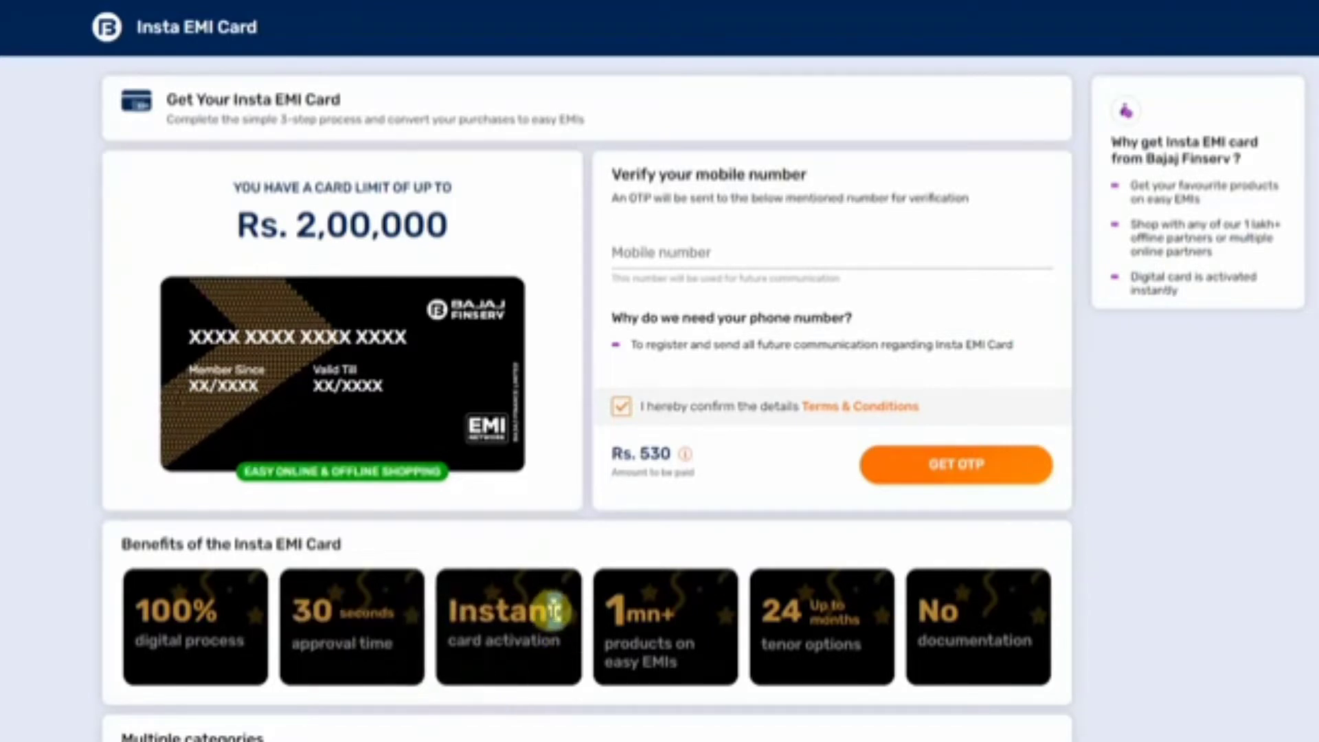
left_click_drag(604, 603, 702, 668)
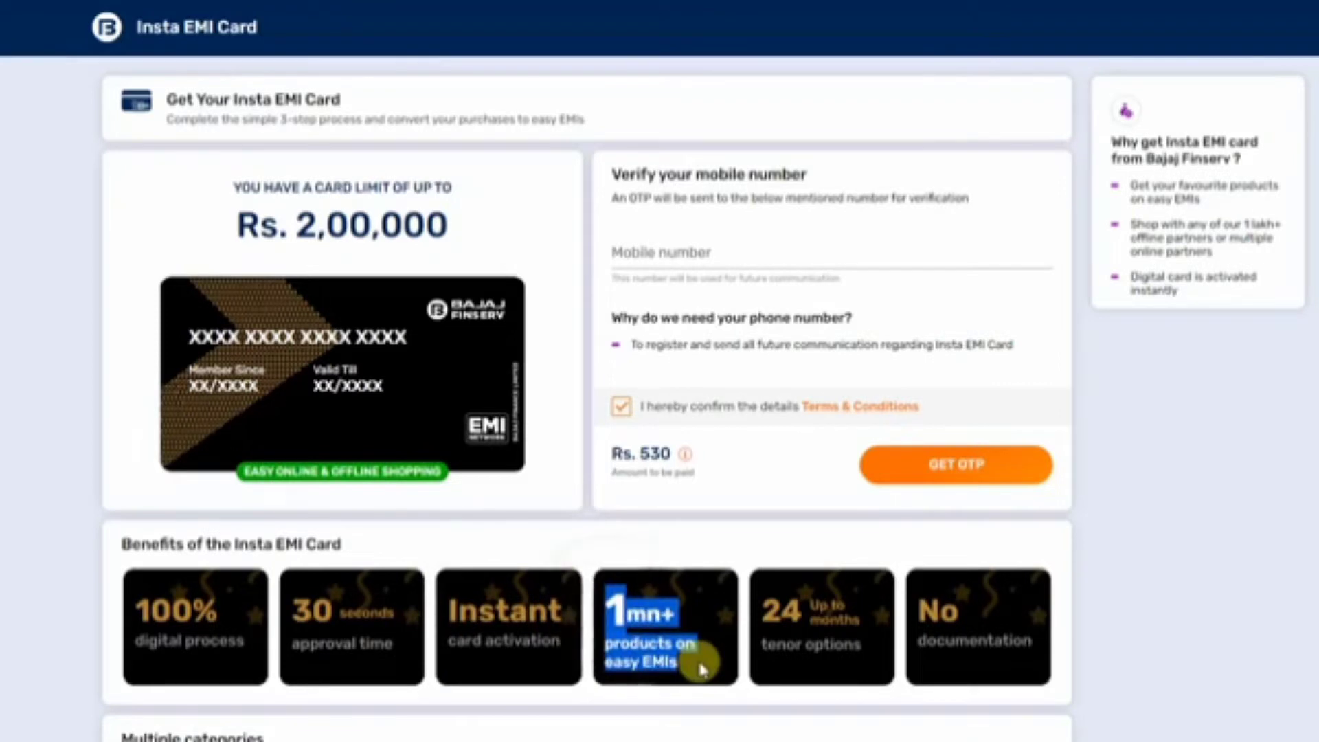
left_click_drag(760, 596, 871, 659)
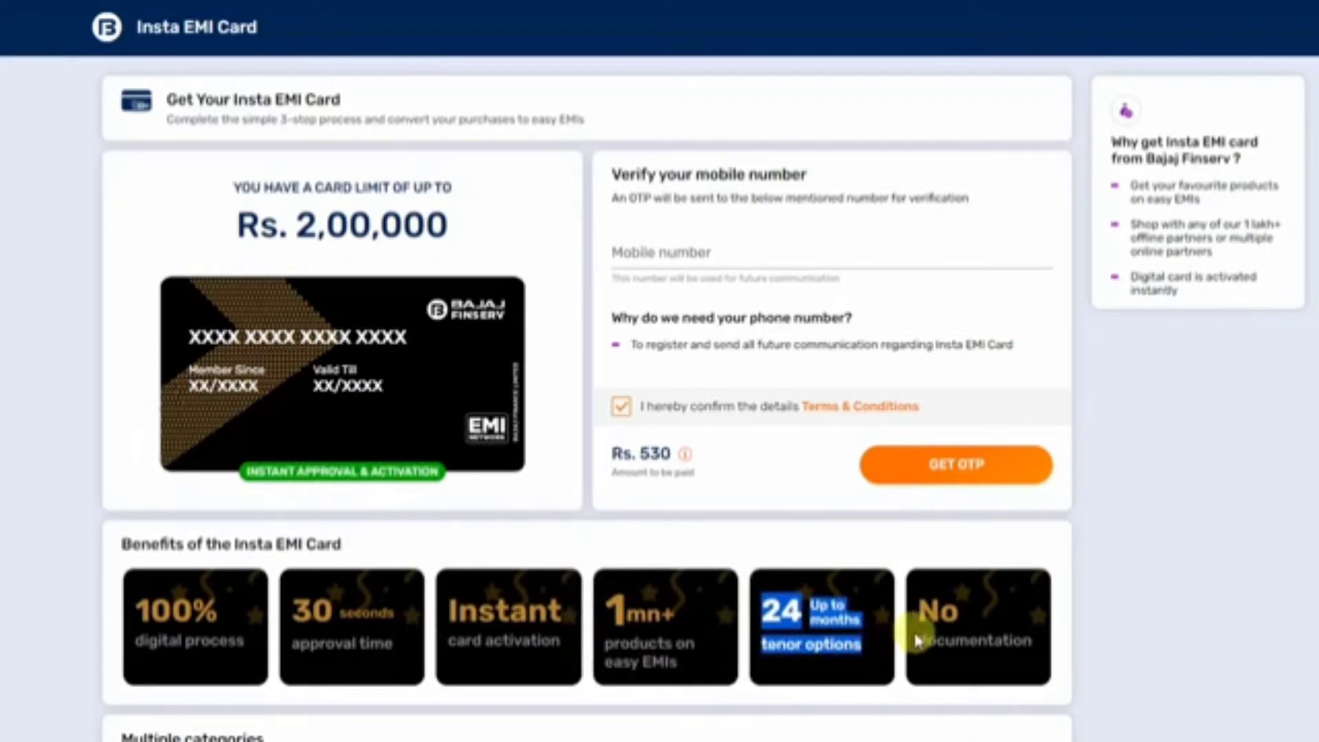
left_click_drag(915, 602, 1036, 648)
left_click(1037, 648)
scroll(413, 680, "down", 3)
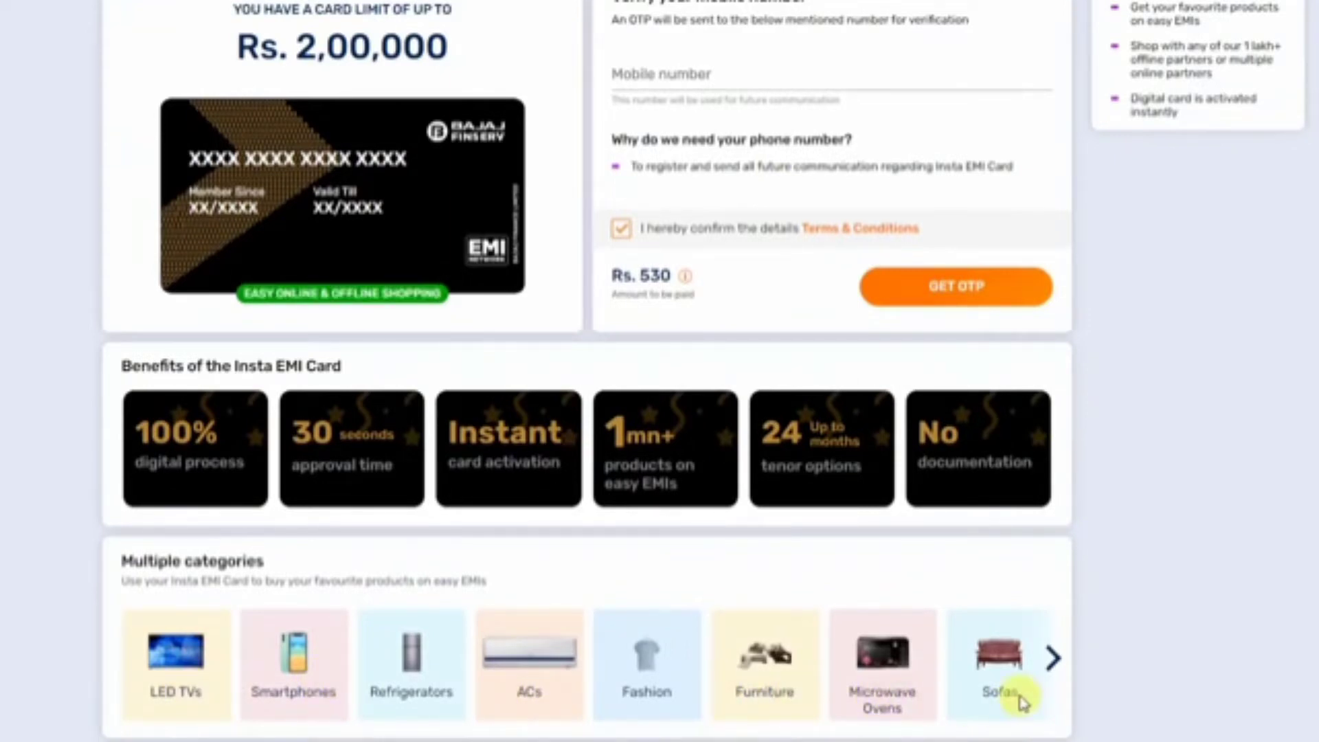
scroll(715, 462, "up", 3)
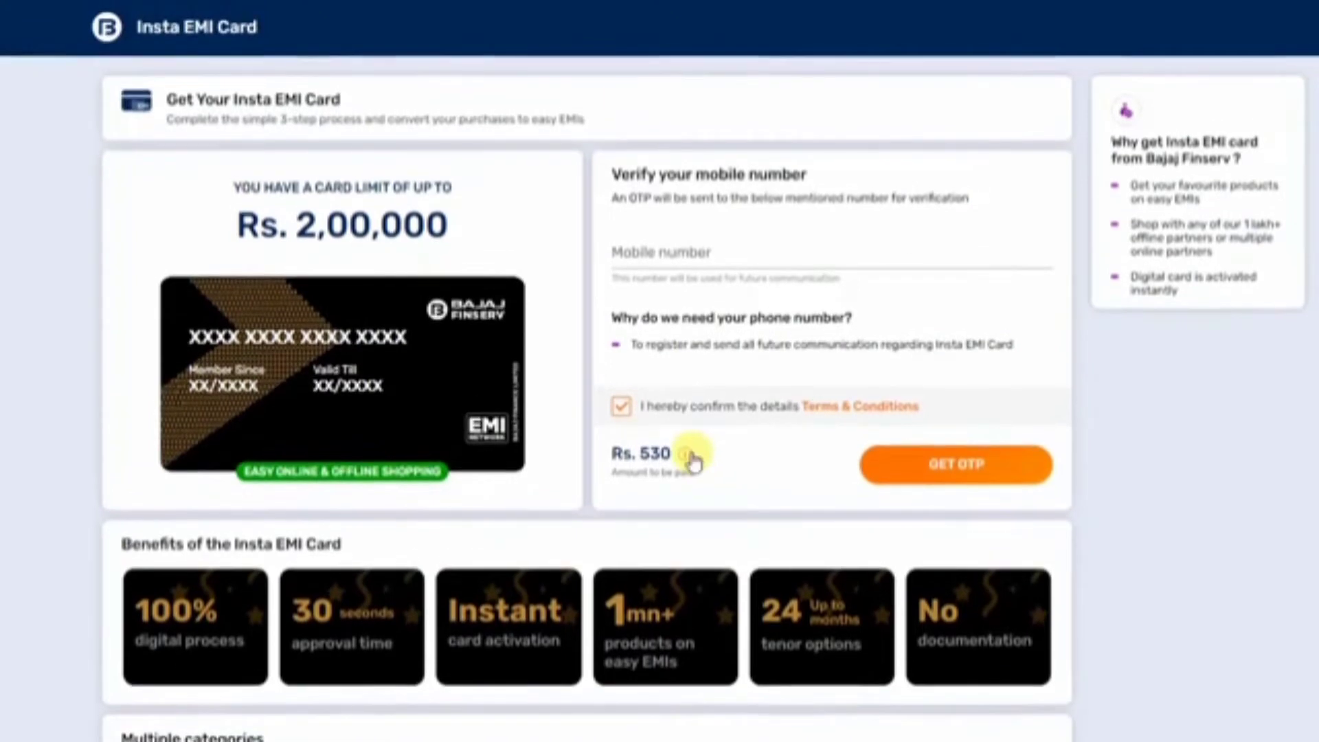
Step: Check the fee information and request the OTP for mobile number verification
mouse_move(699, 452)
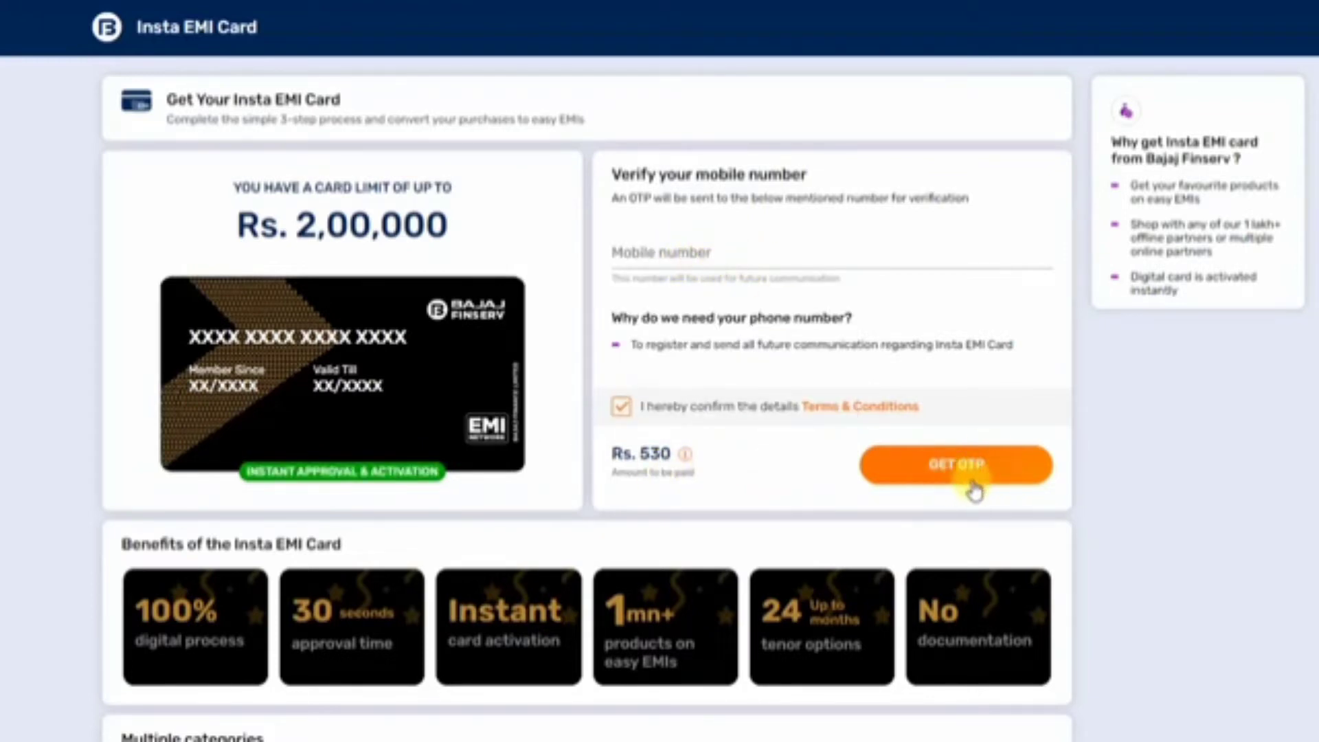
left_click(1002, 467)
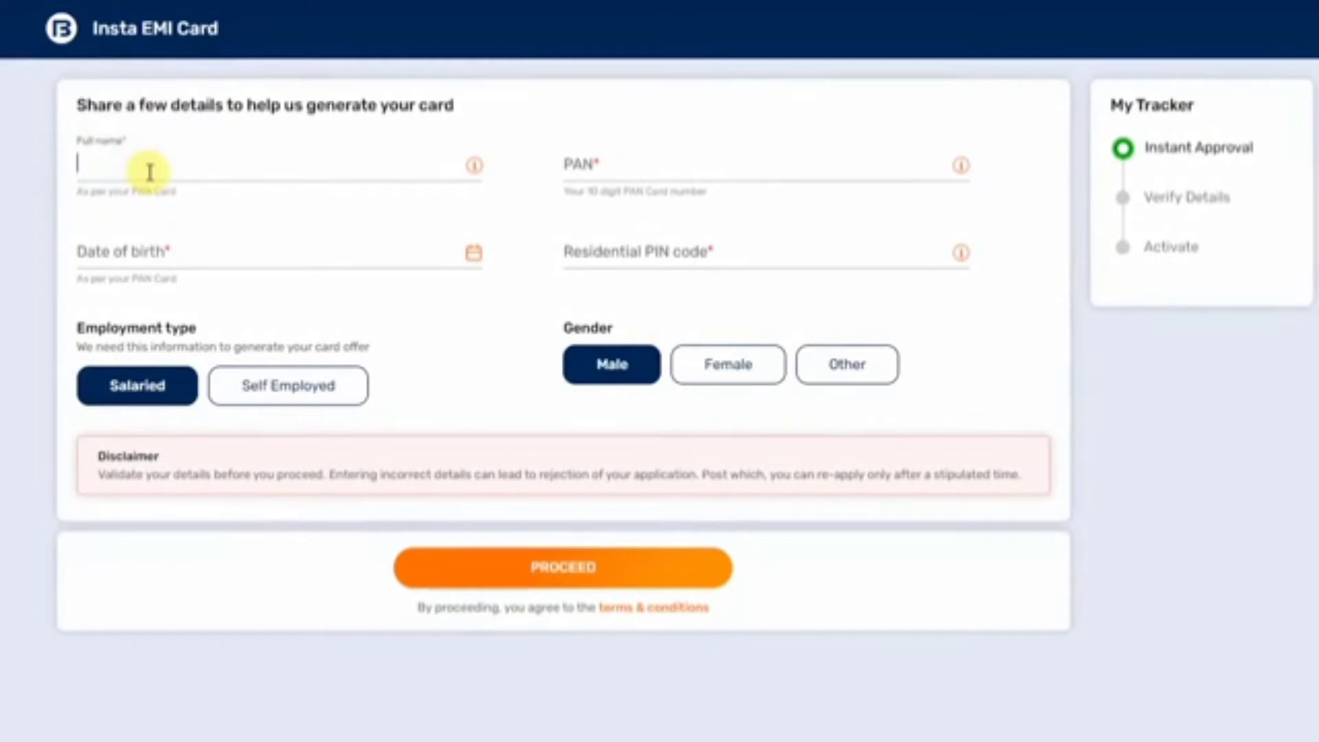
Step: Go through the applicant details fields, set the employment type to Self Employed and submit the form
left_click(579, 165)
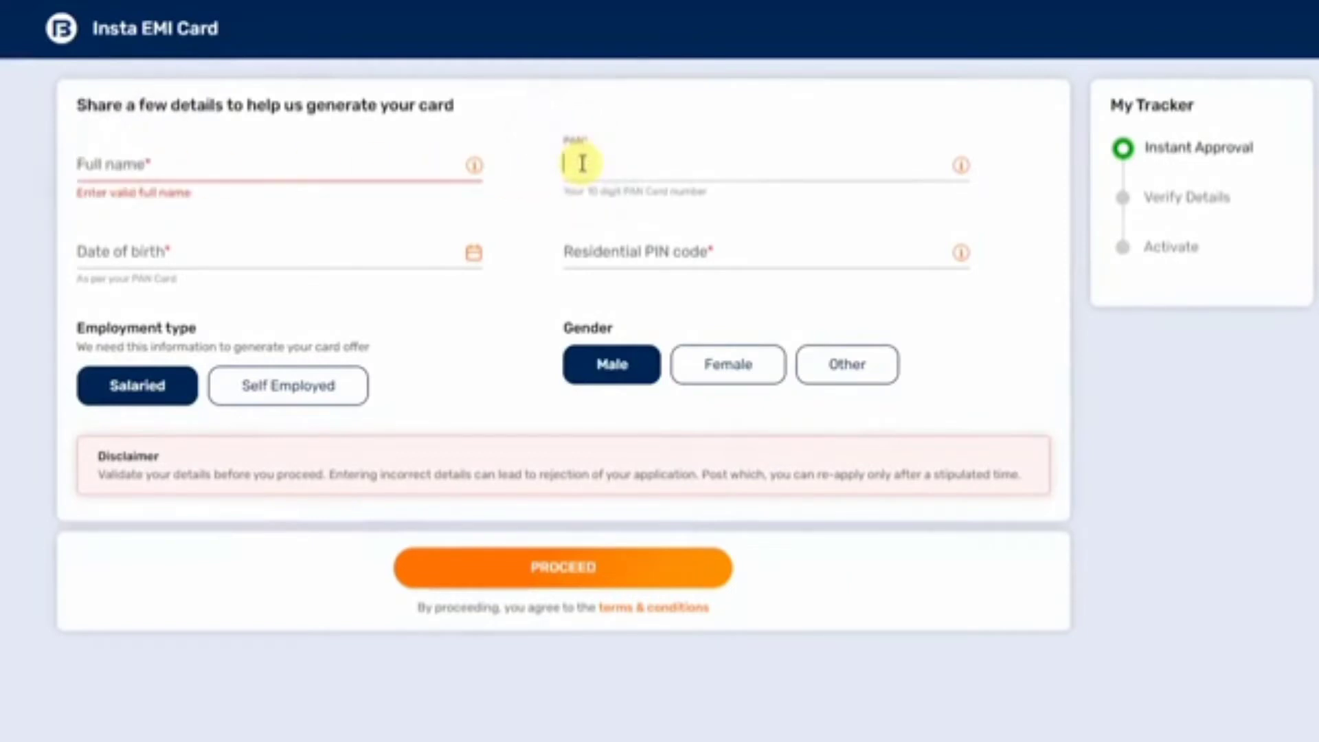
left_click(224, 256)
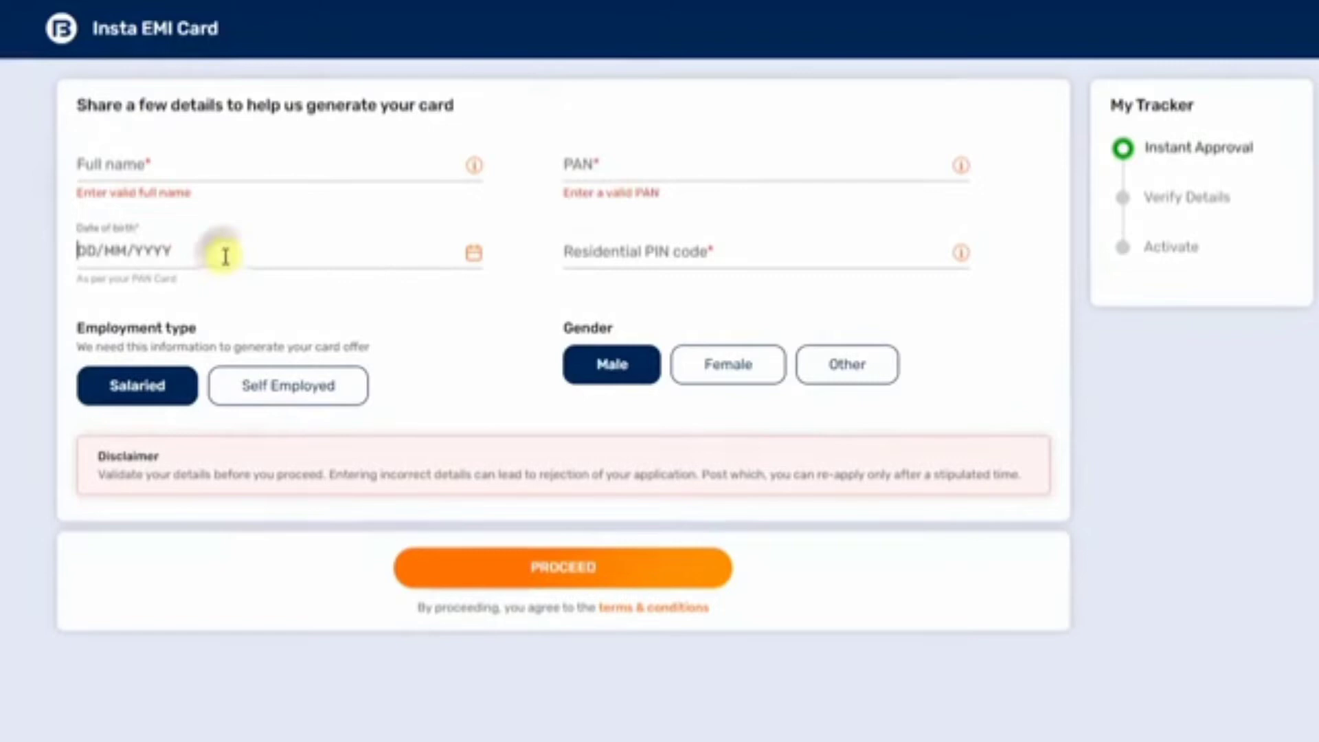
left_click(474, 254)
left_click(699, 244)
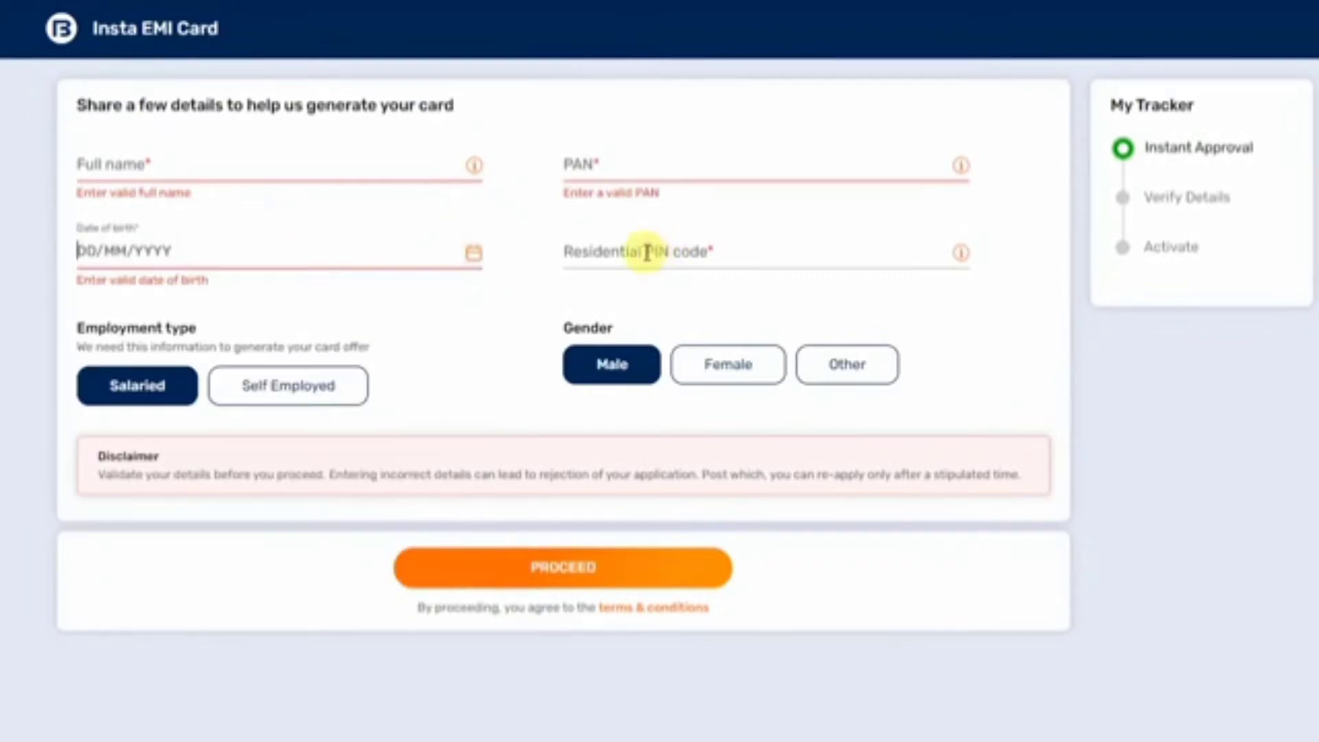
left_click(656, 251)
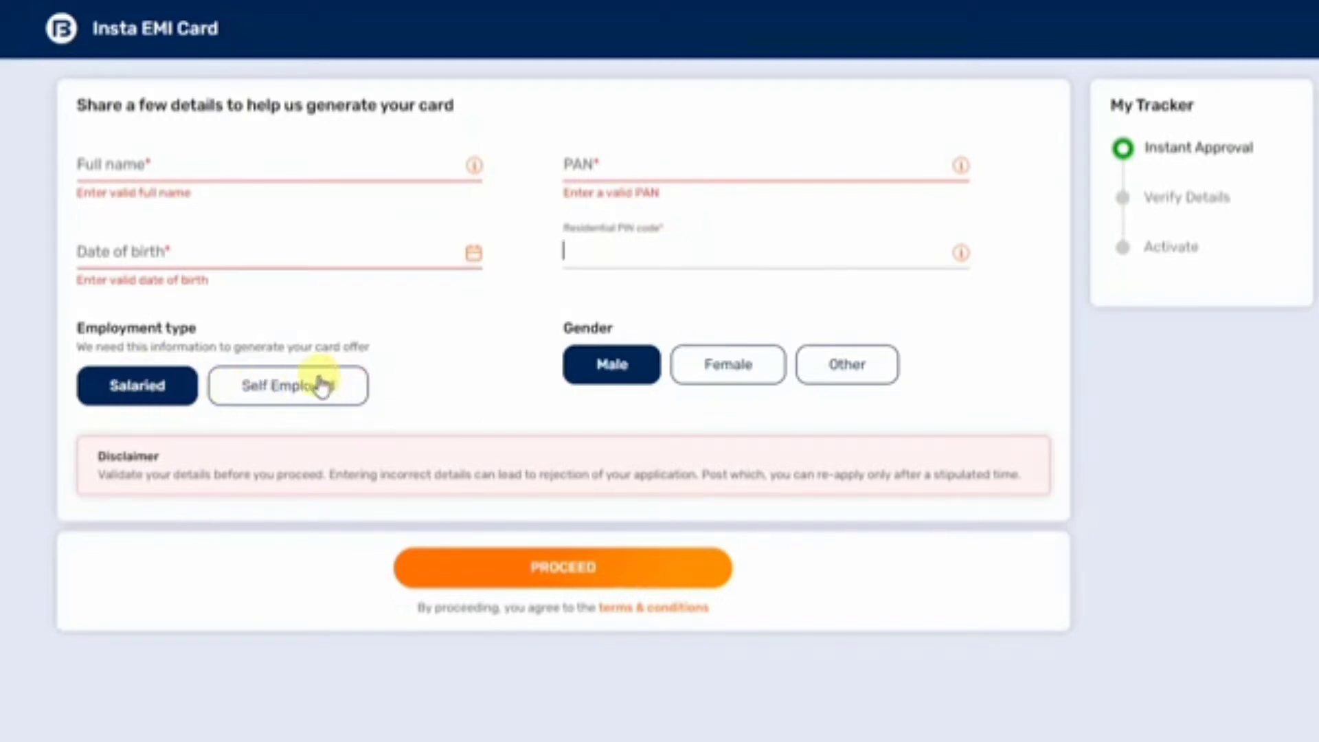
left_click(301, 391)
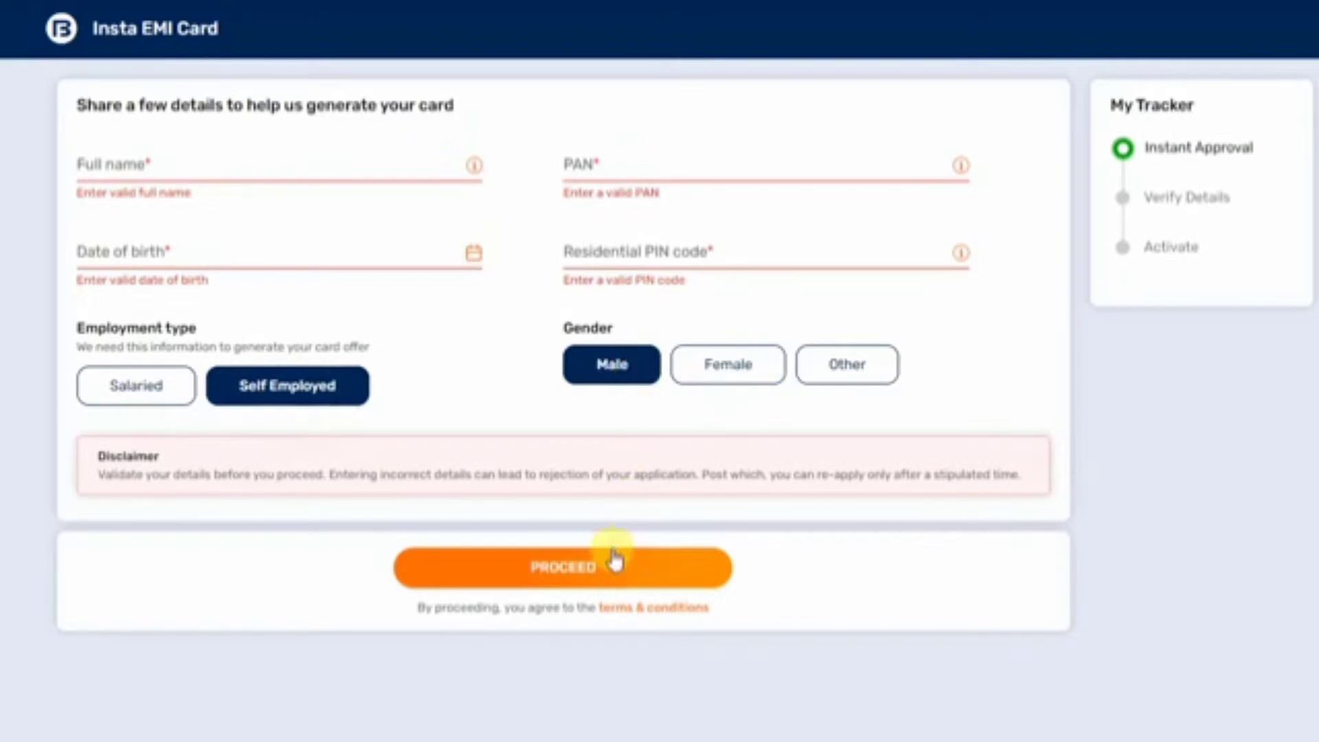
left_click(580, 568)
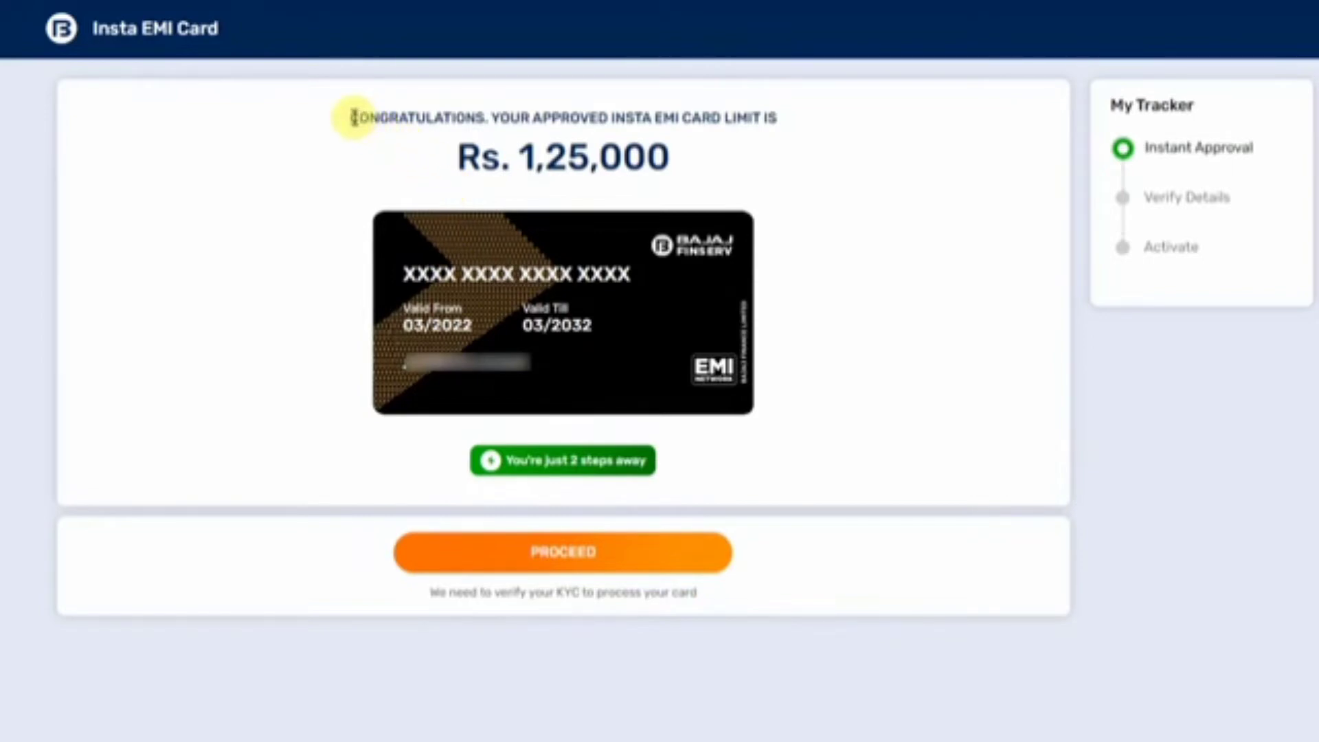
Step: Review the approved card limit and proceed to the KYC verification
left_click_drag(349, 121, 781, 118)
left_click_drag(521, 154, 675, 165)
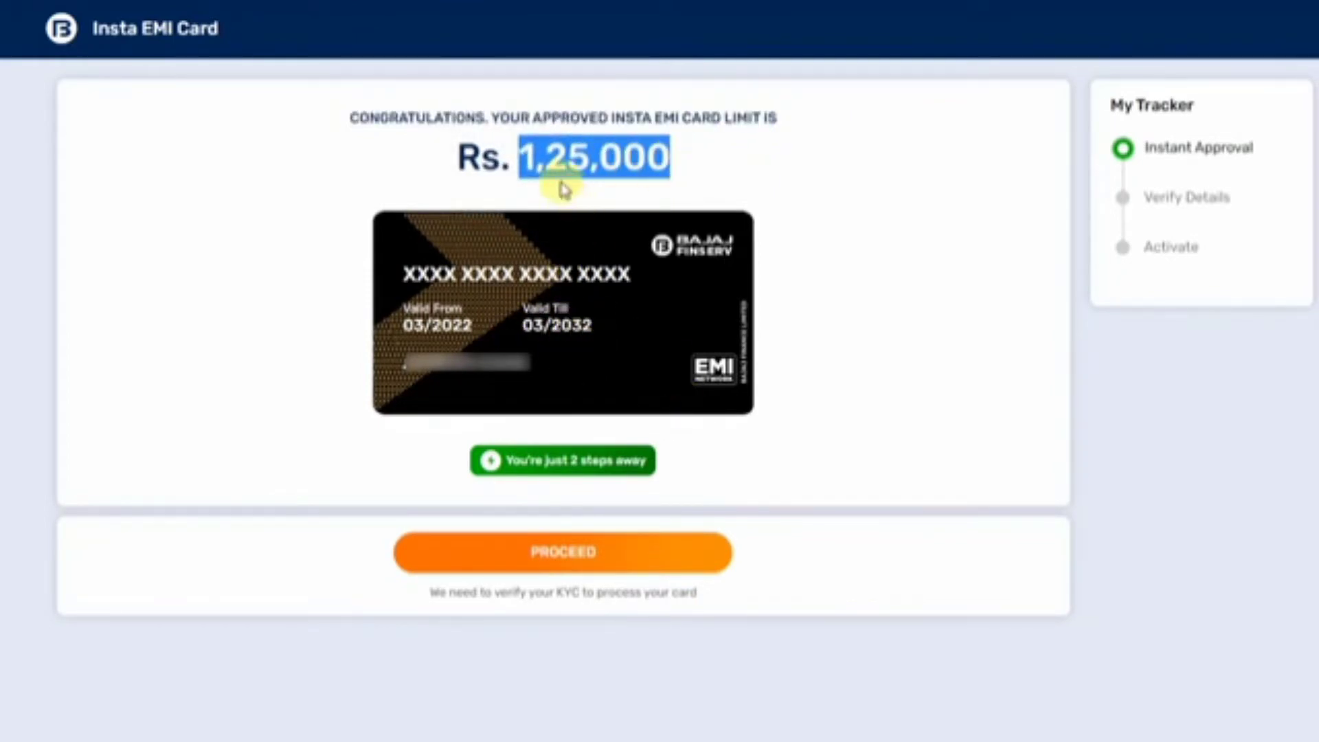
left_click_drag(508, 155, 679, 169)
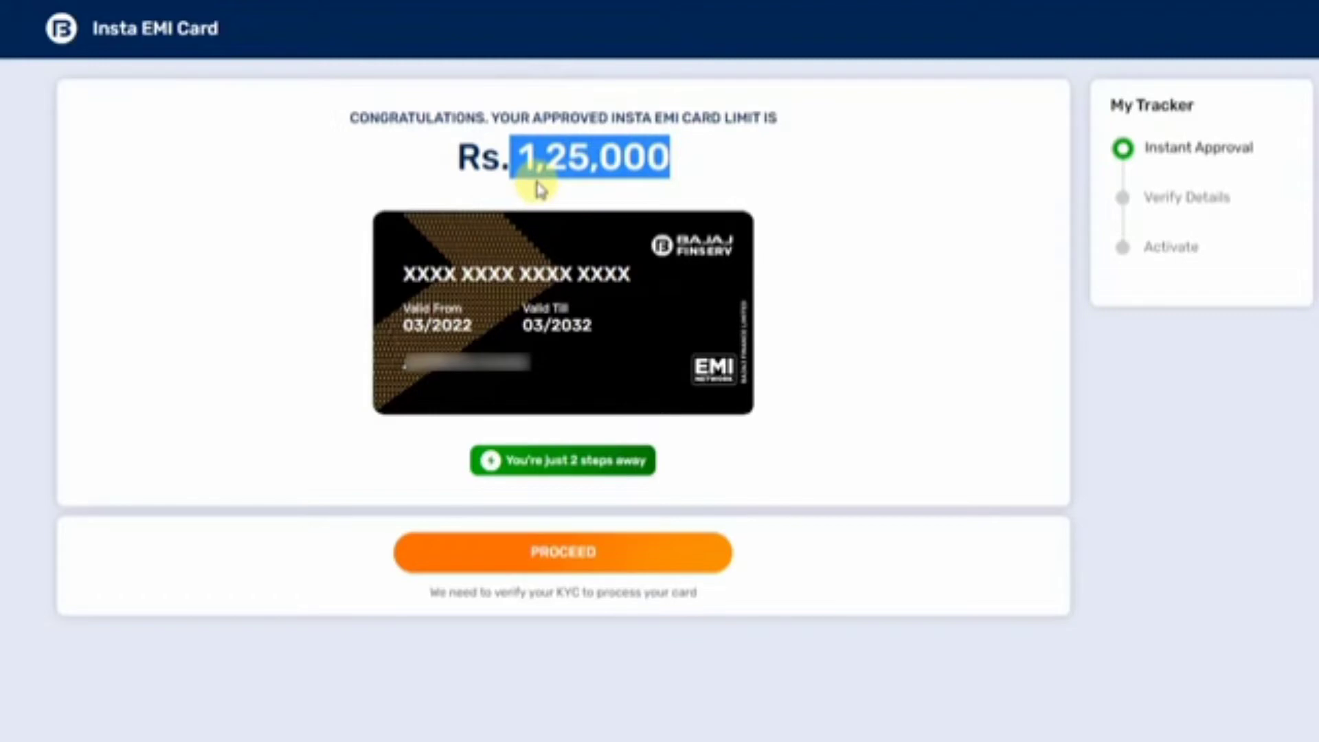
left_click(589, 554)
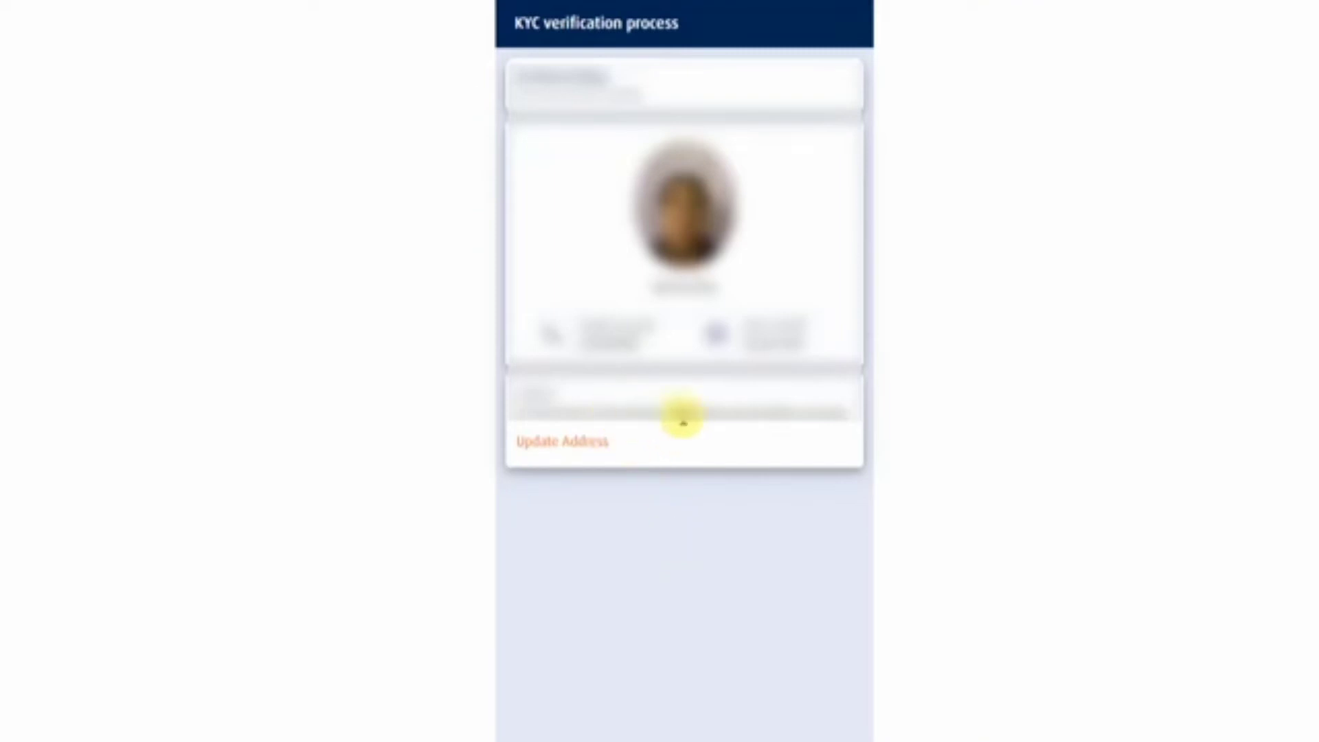
Step: Open the address update from the KYC page and proceed past the address details
left_click(583, 443)
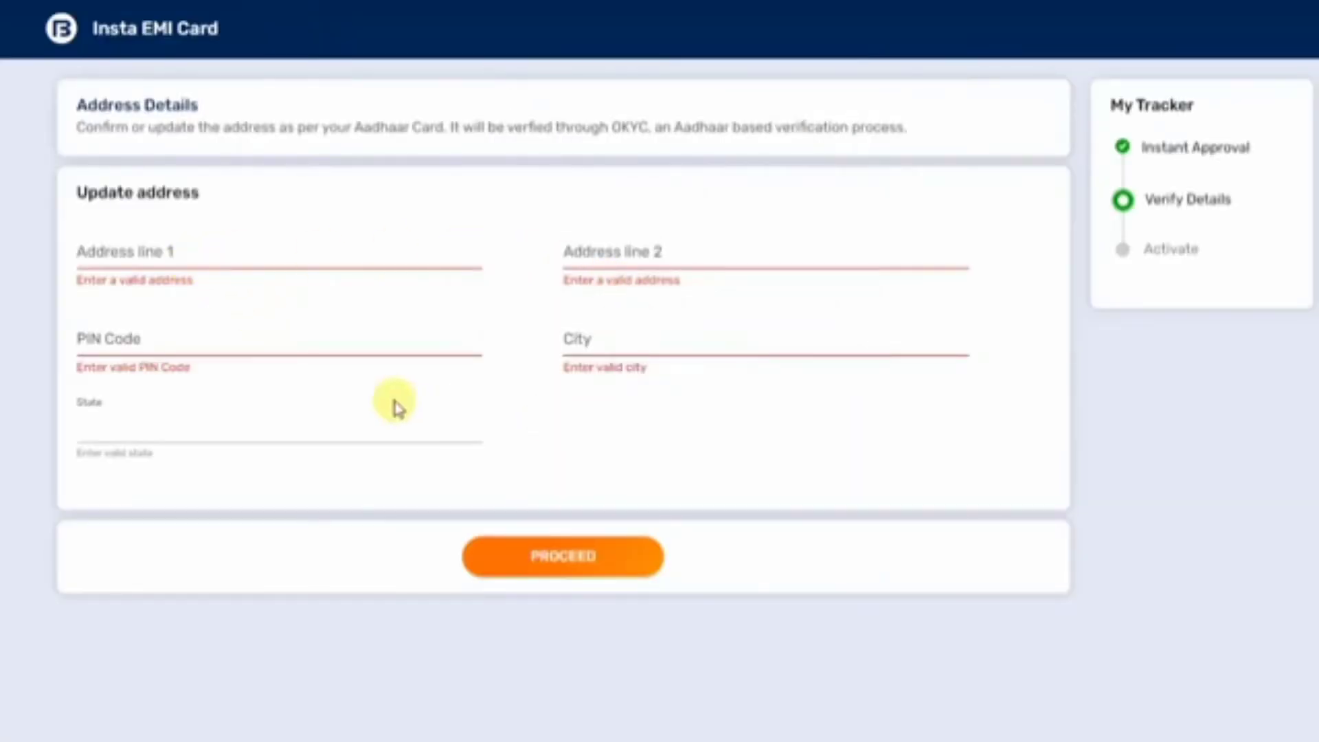
left_click(620, 559)
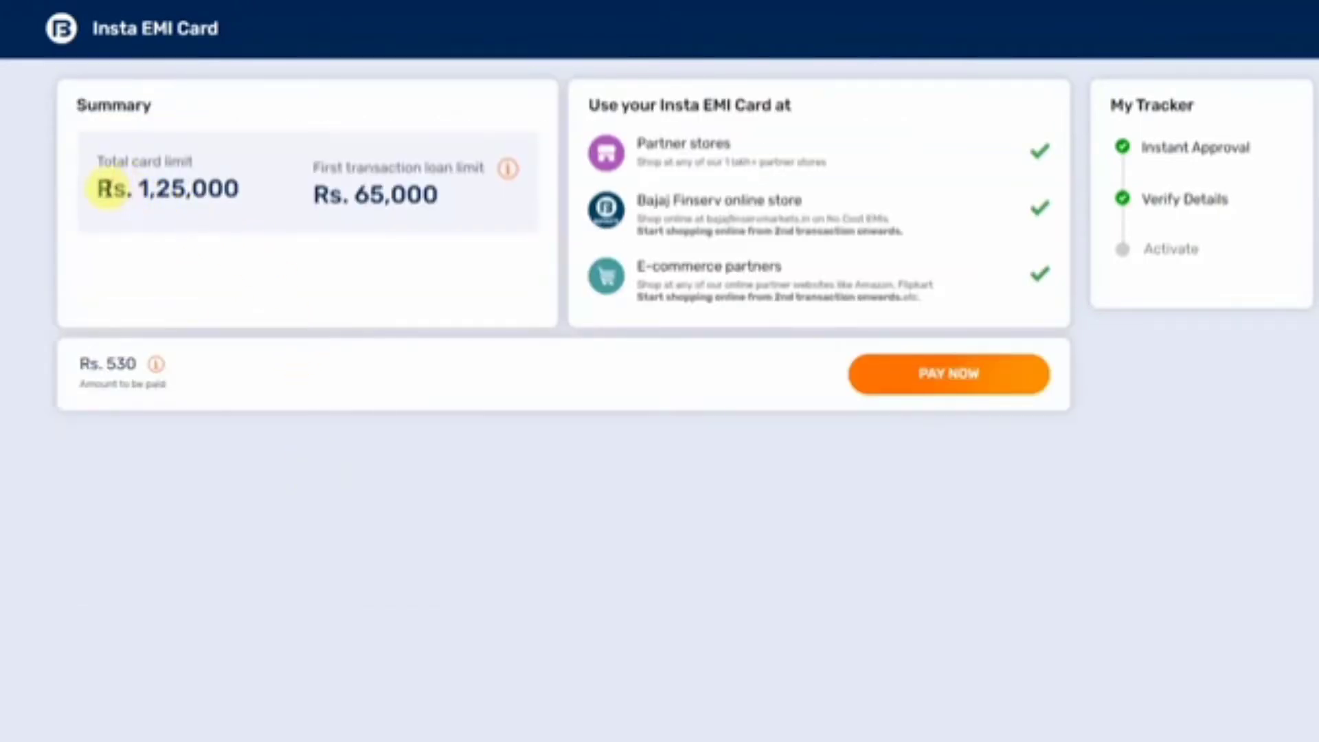
Step: Examine the card limit summary and the places where the Insta EMI Card can be used
left_click_drag(102, 188, 256, 191)
left_click(783, 151)
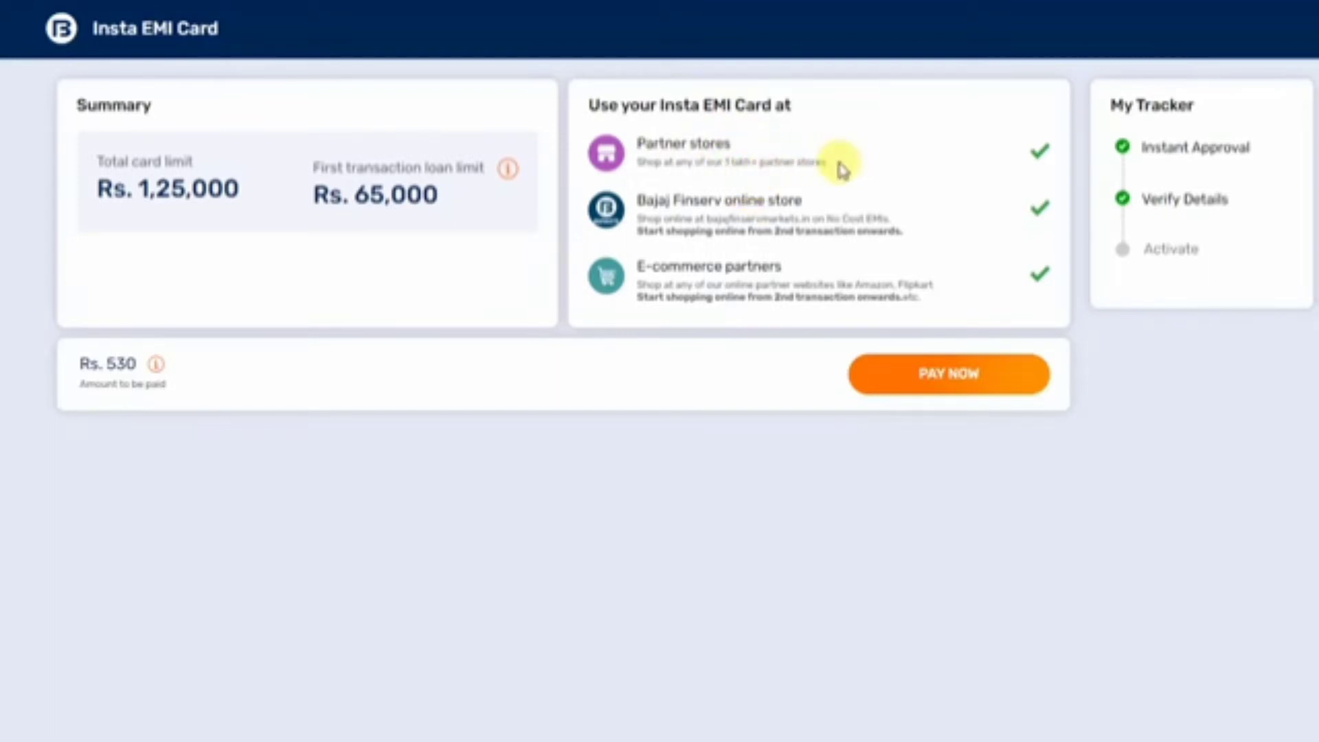
left_click_drag(838, 165, 789, 158)
left_click_drag(671, 200, 808, 212)
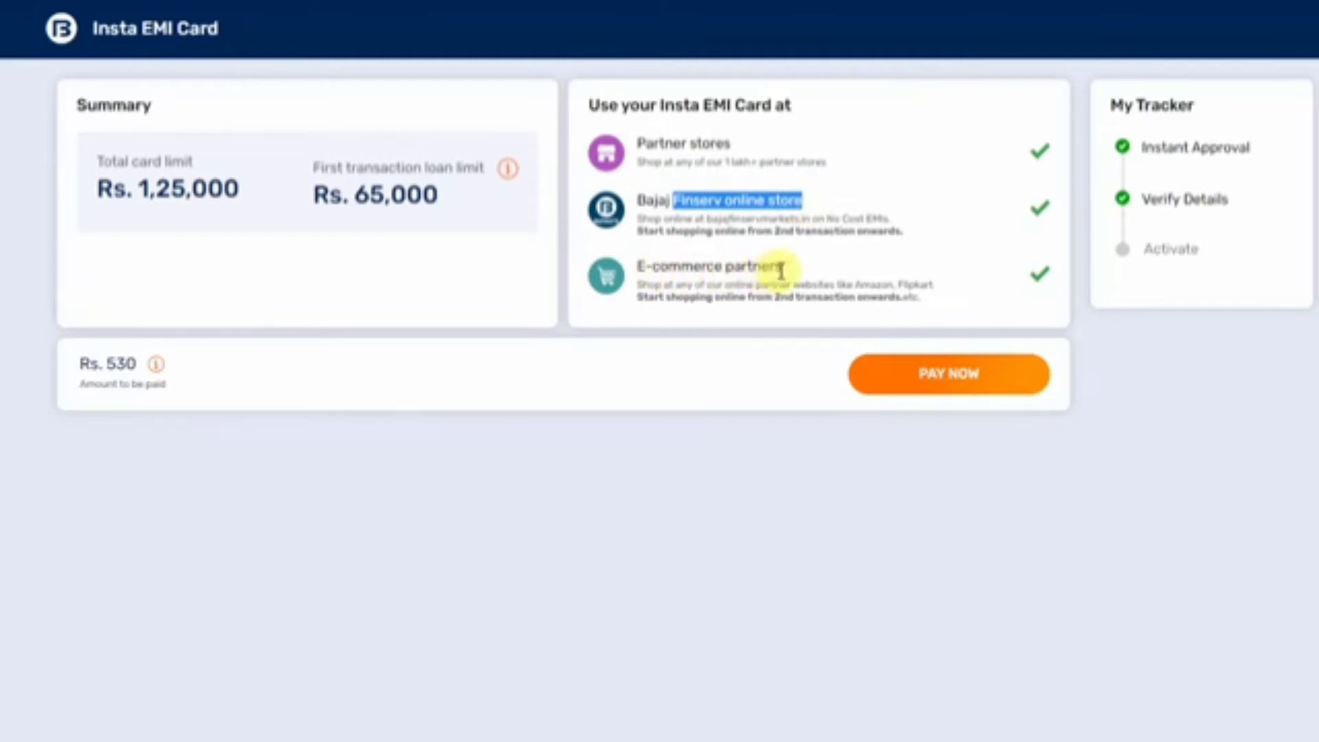
left_click_drag(789, 273, 634, 275)
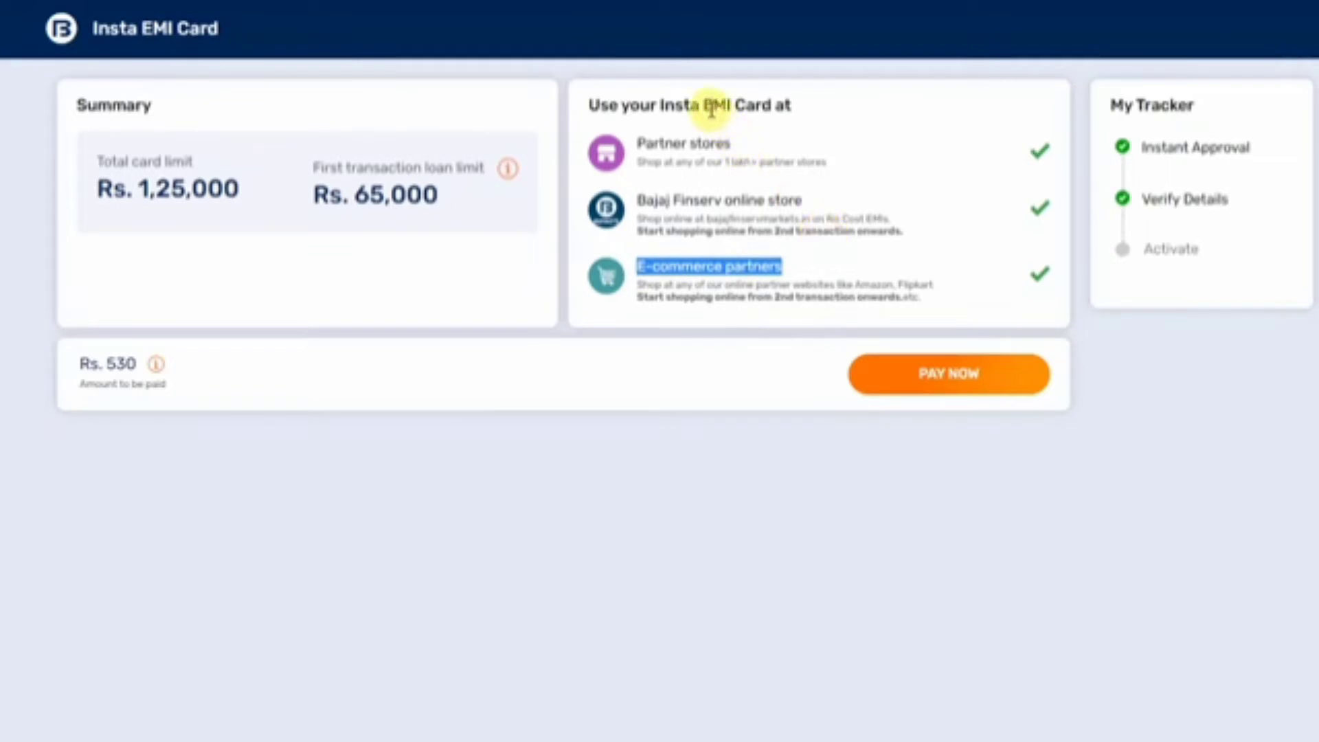
left_click_drag(702, 105, 772, 106)
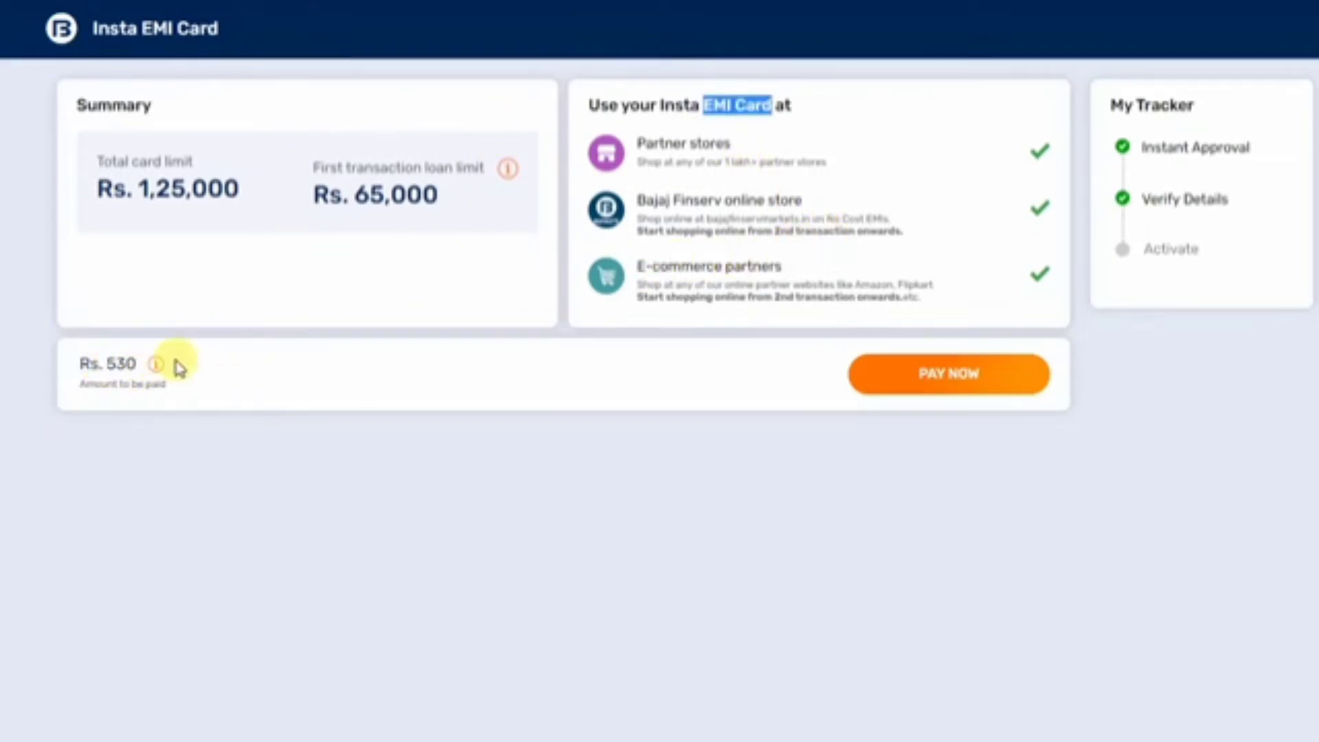
Step: Pay the Rs. 530 joining fee through net banking with HDFC
left_click(953, 382)
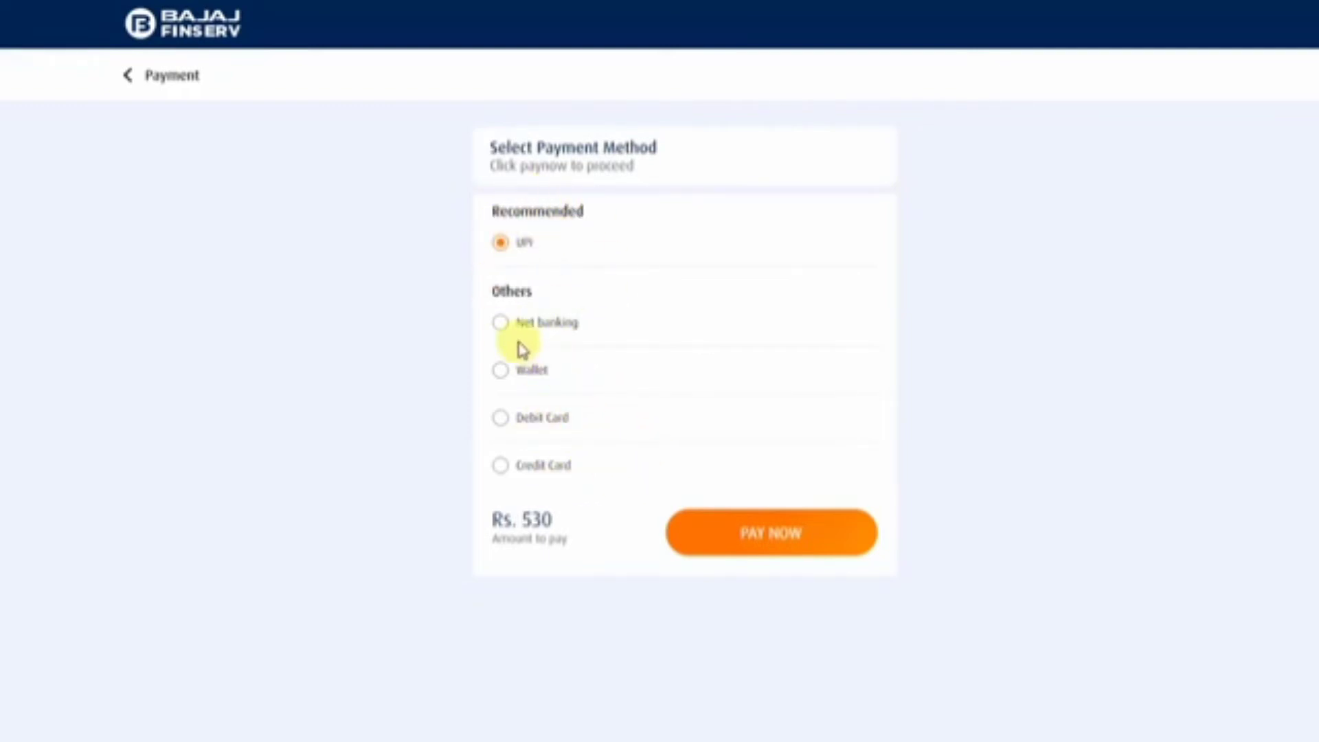
left_click(500, 325)
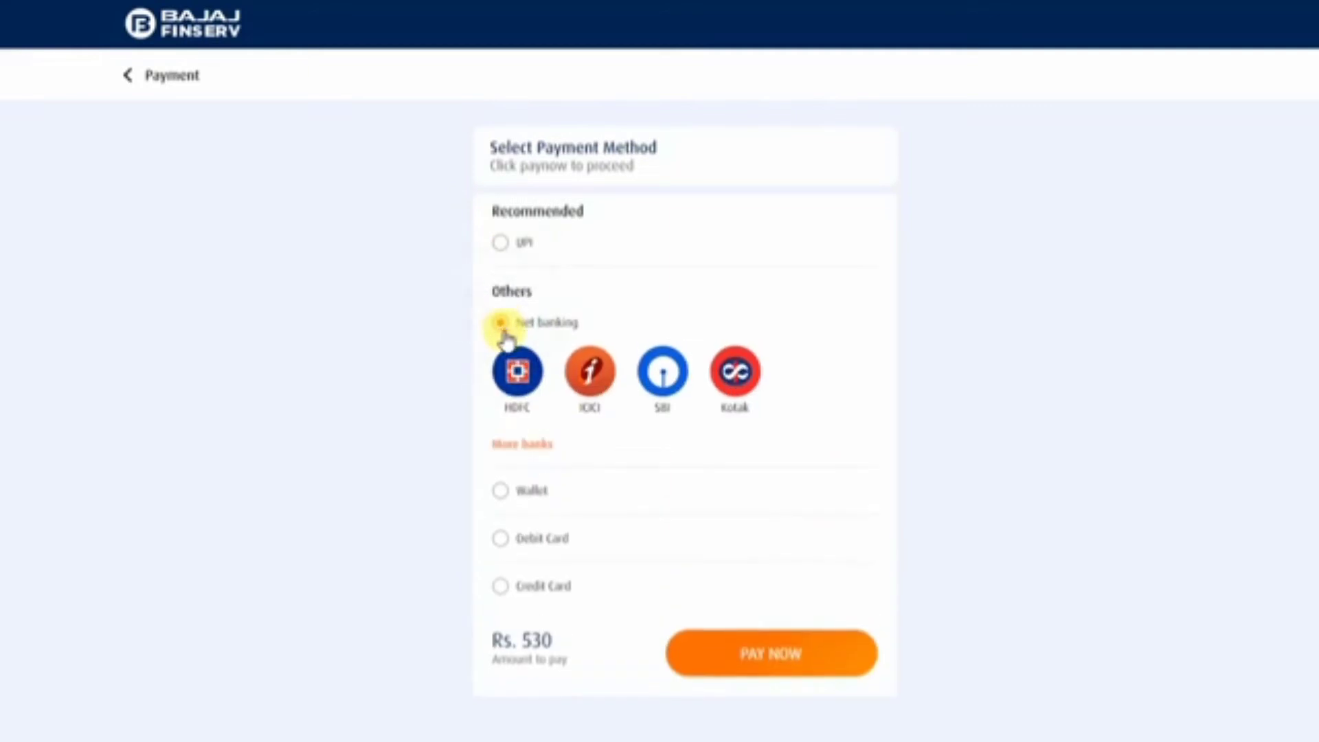
left_click(517, 374)
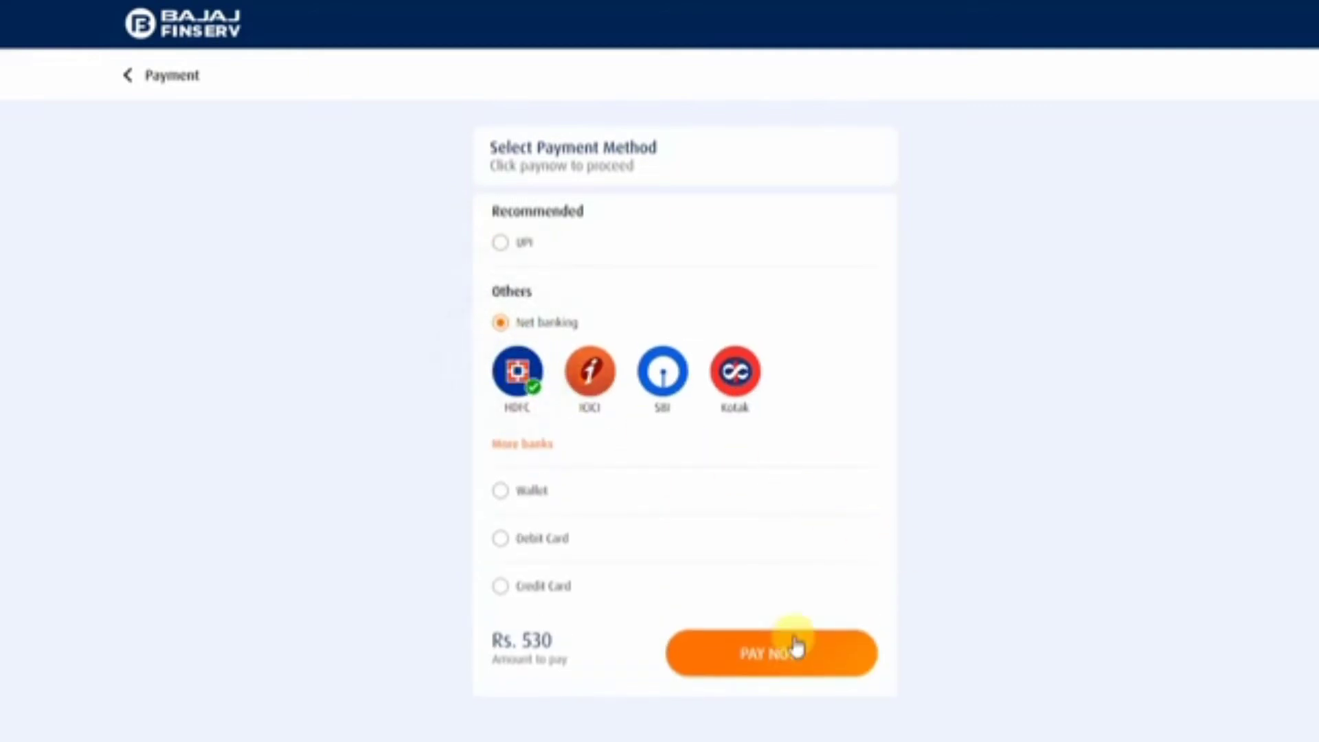
left_click(783, 664)
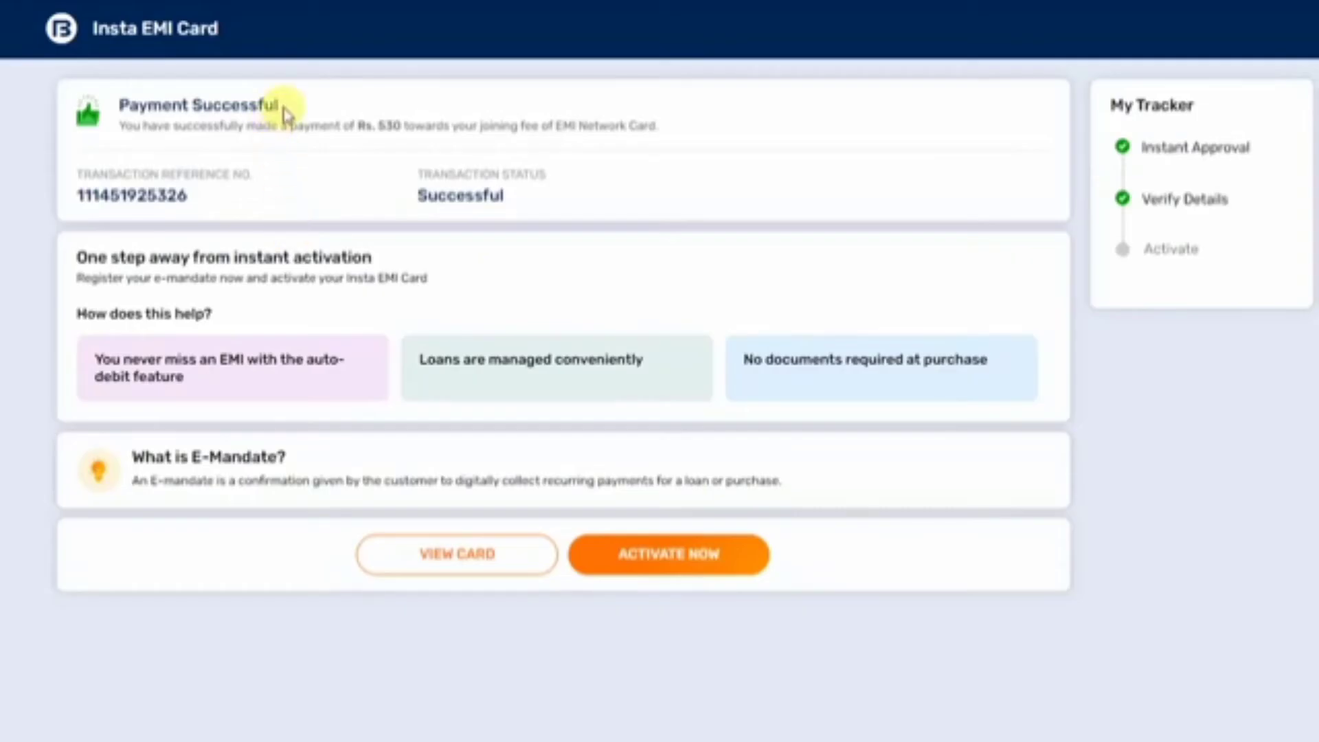
Step: Review the payment confirmation and start the card activation through e-mandate registration
left_click_drag(281, 105, 122, 110)
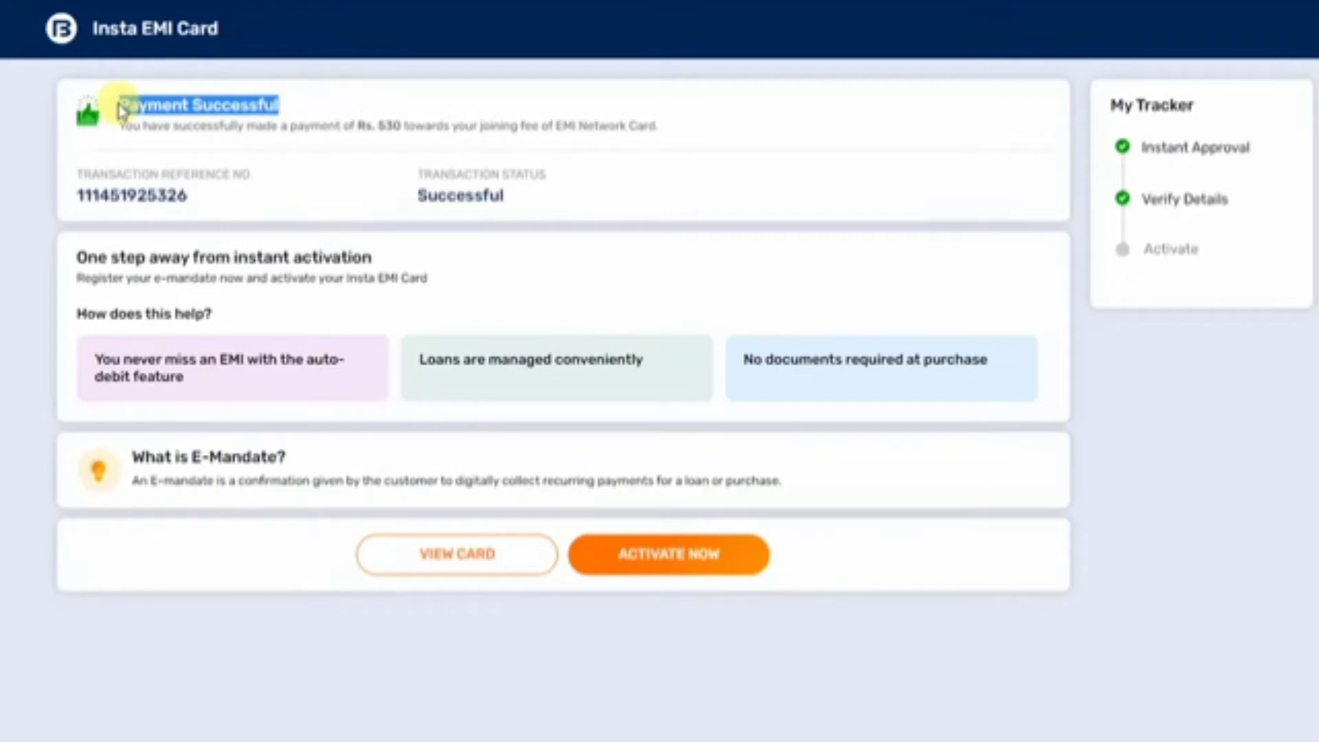
left_click(665, 707)
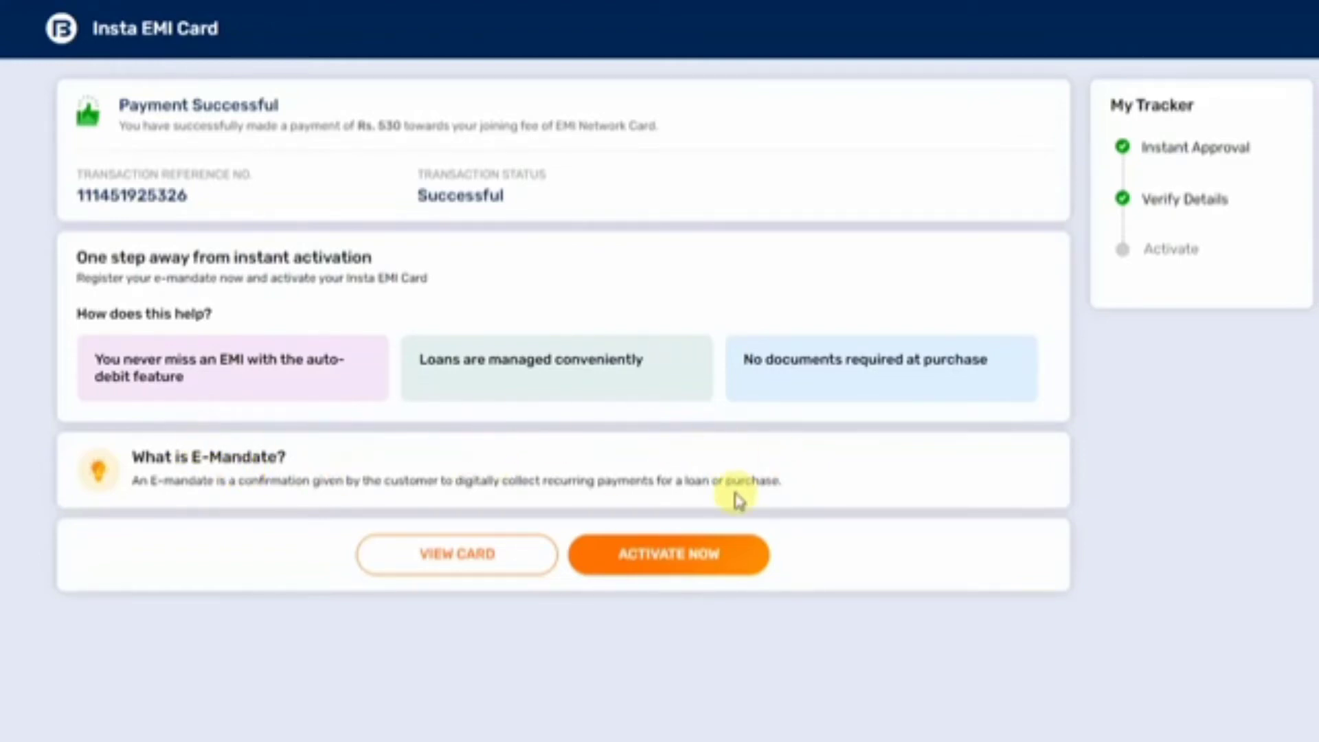
left_click(689, 567)
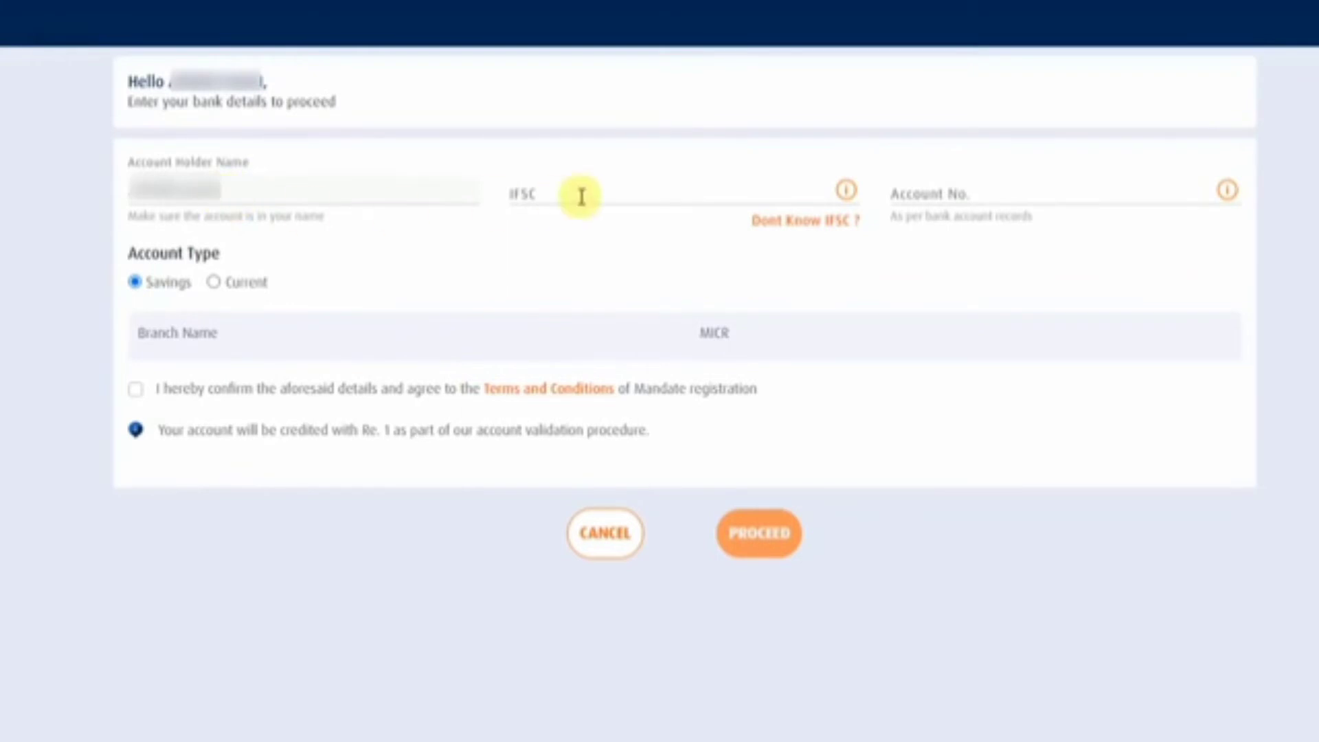
Step: Fill in the bank details with IFSC HDFC0009187, choose Netbanking as the registration mode and proceed
left_click(959, 193)
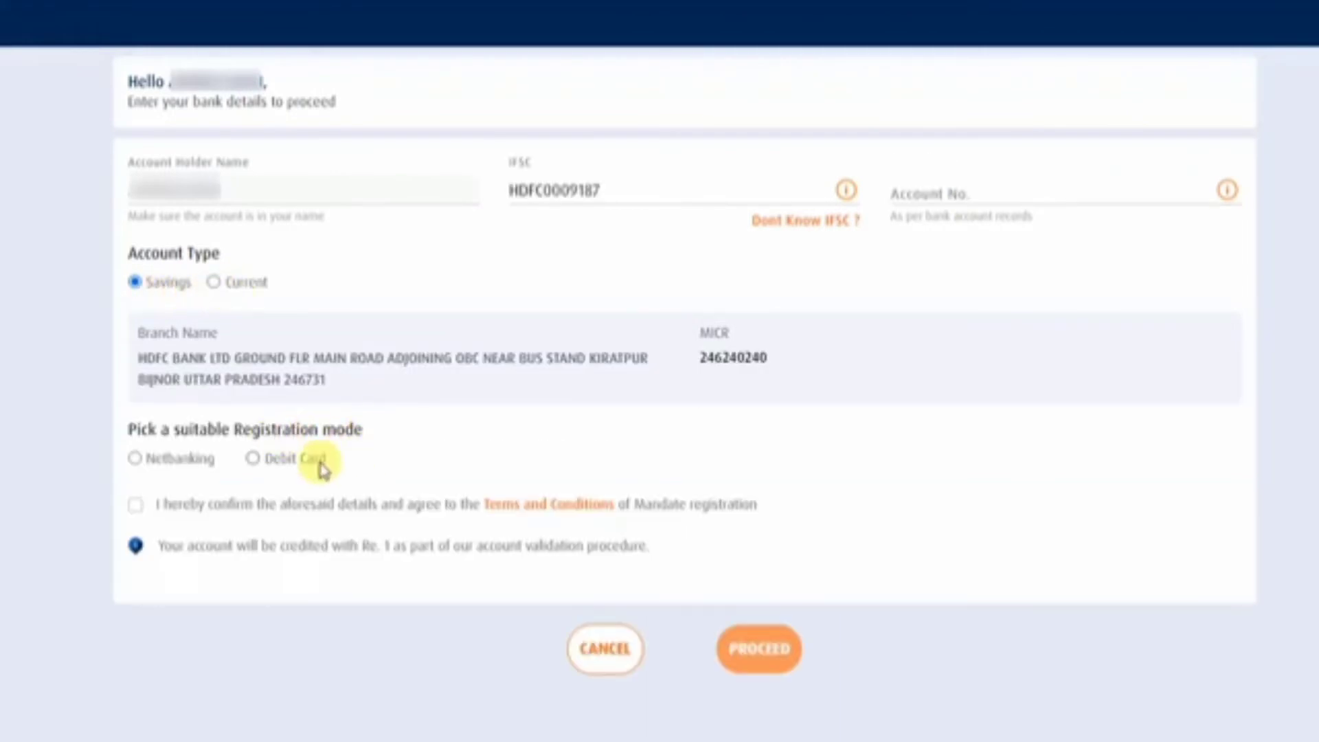
left_click(136, 460)
left_click(741, 658)
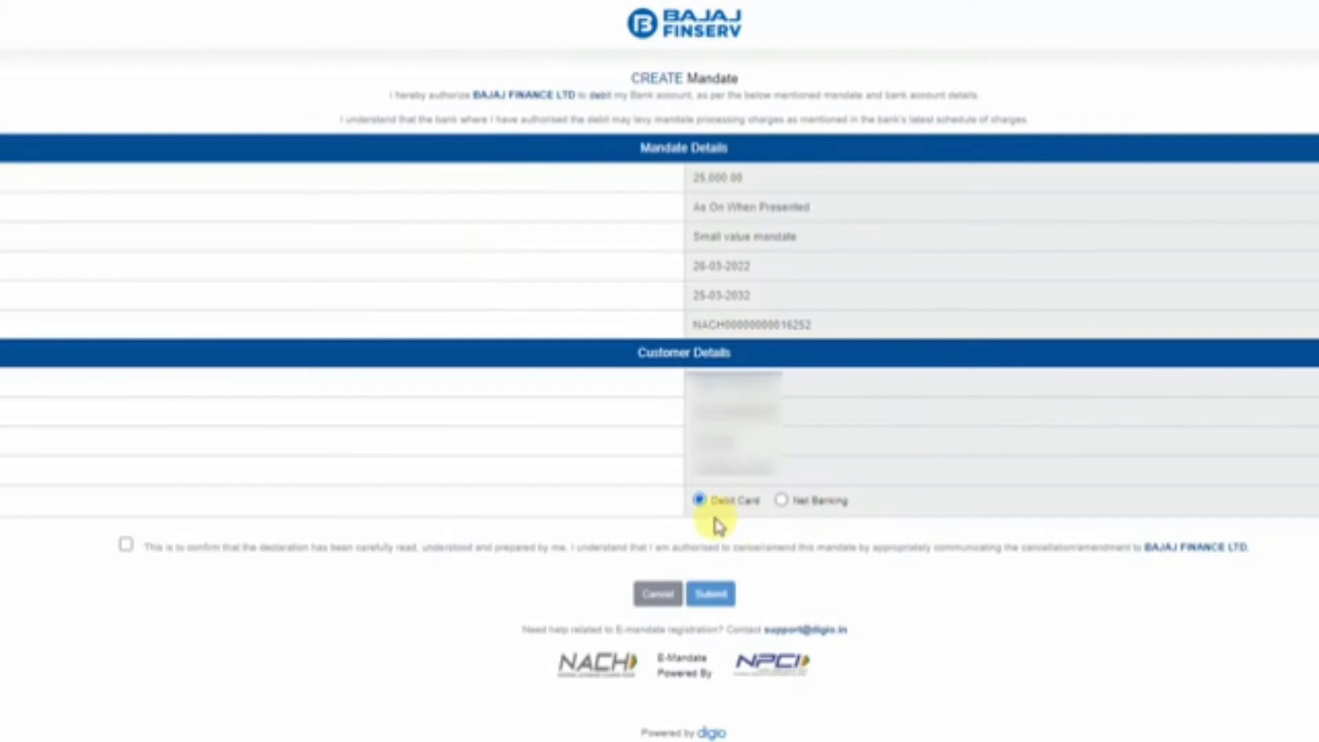
Step: Set the mandate authorisation to Net Banking, accept the declarations and submit the mandate to Bajaj Finance and HDFC Bank
left_click(781, 501)
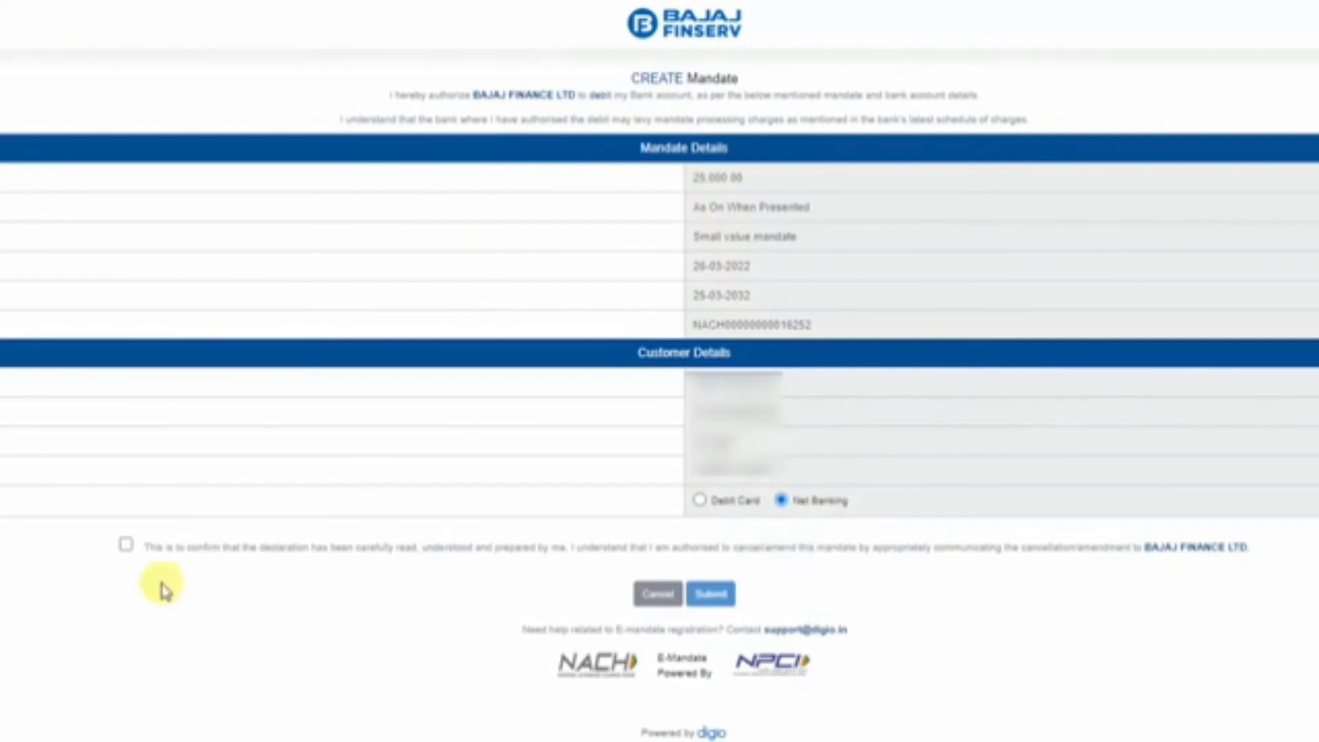
left_click(126, 544)
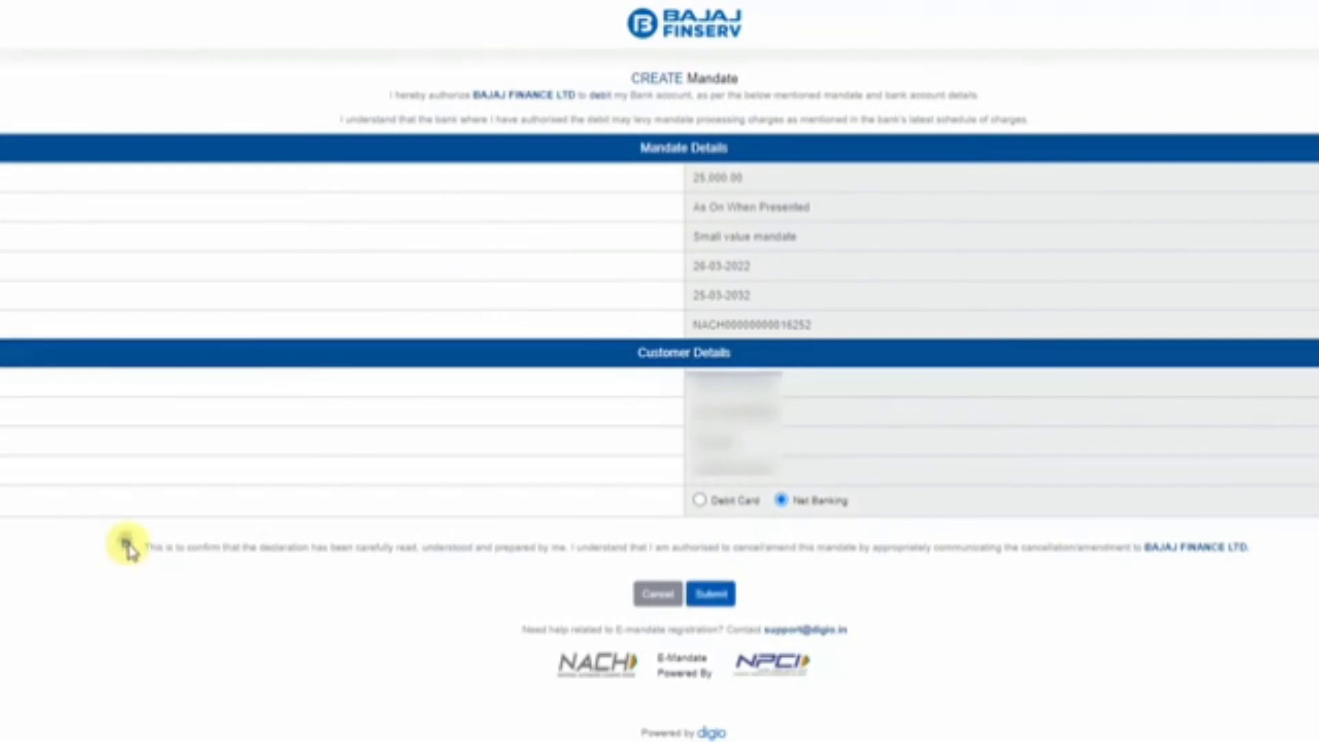
left_click(712, 594)
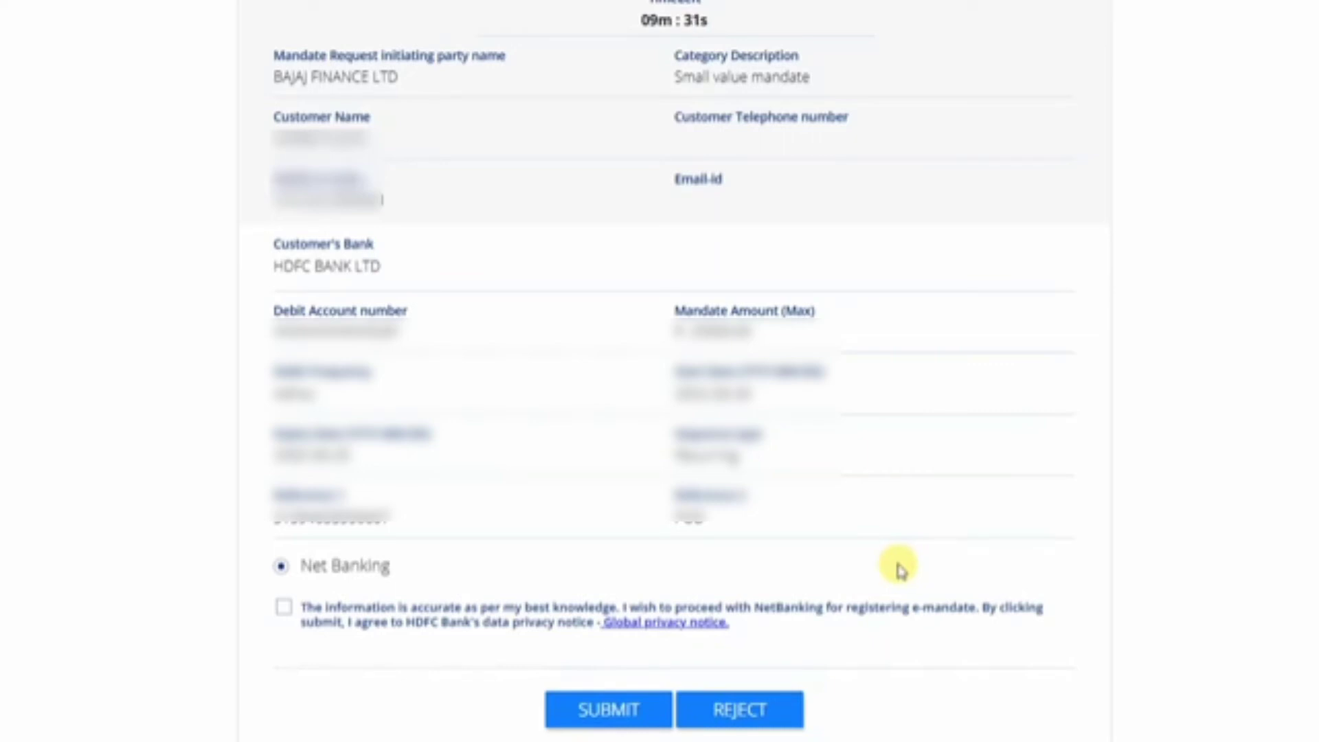
left_click(284, 609)
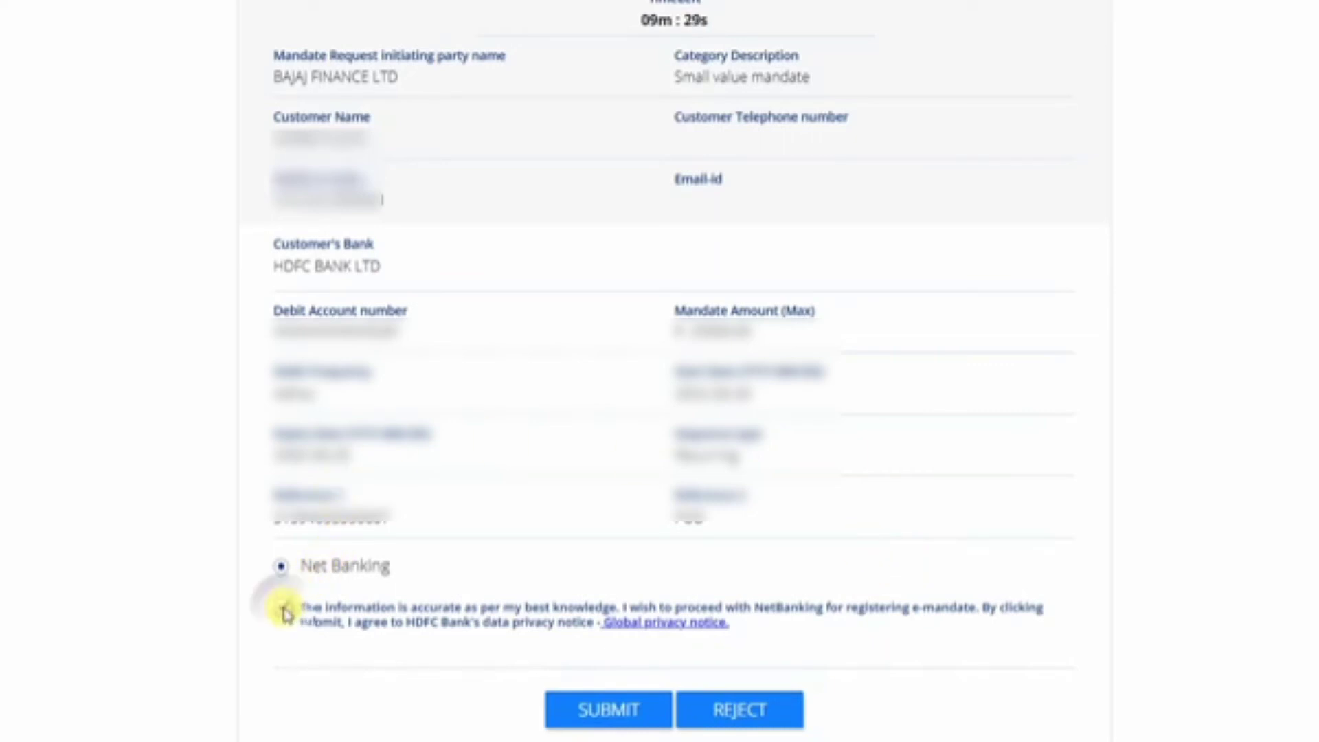
left_click(597, 714)
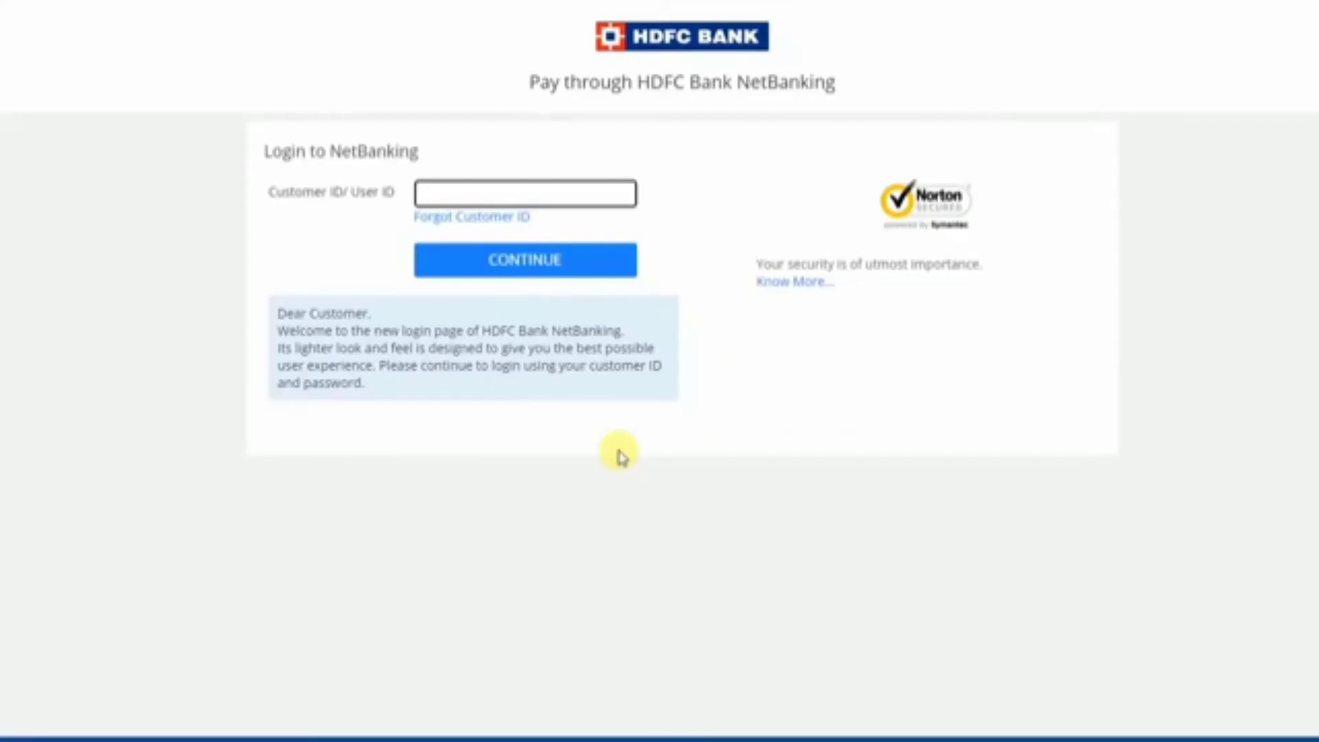